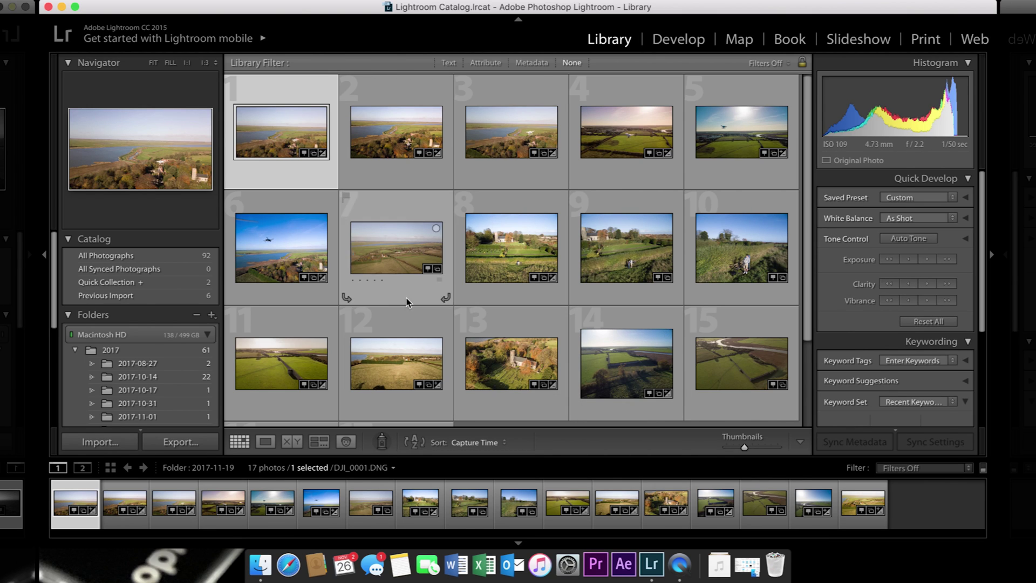
# Inspect the Metadata panel in the right panel, then collapse it and the Catalog panel
pyautogui.scroll(-2, 124, 324)
pyautogui.scroll(2, 125, 324)
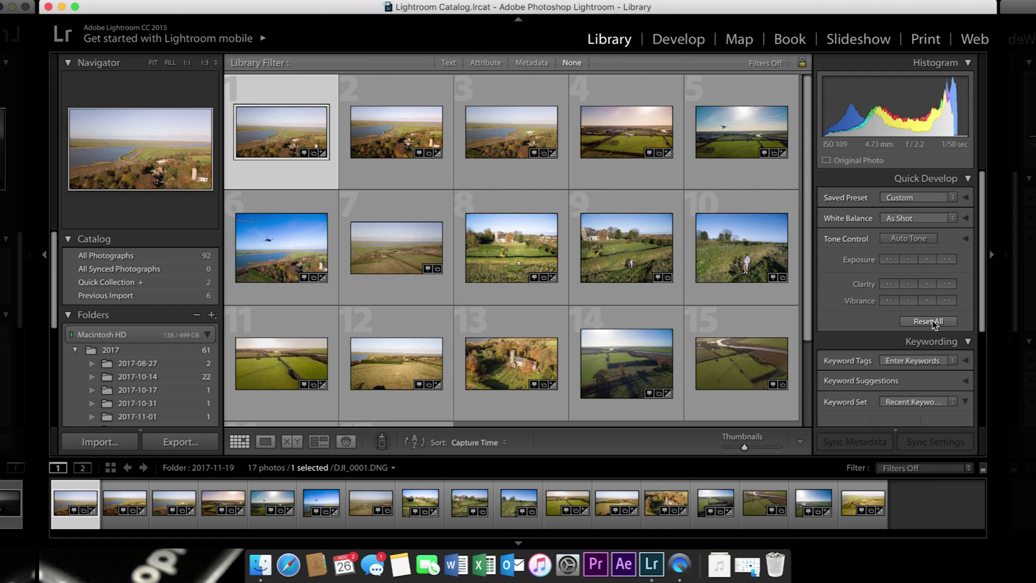
pyautogui.scroll(-2, 934, 324)
pyautogui.scroll(-9, 934, 325)
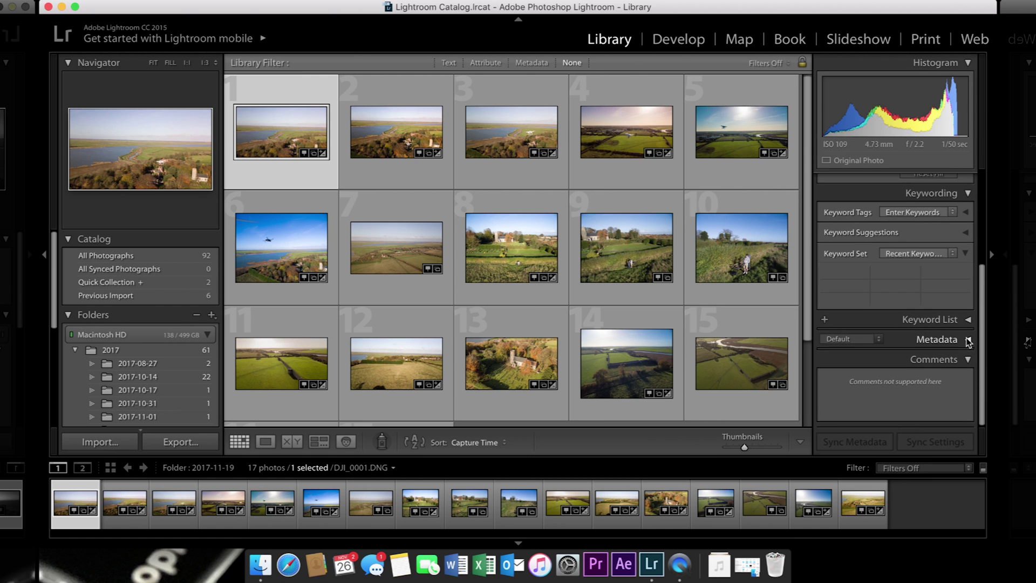
pyautogui.scroll(-2, 975, 349)
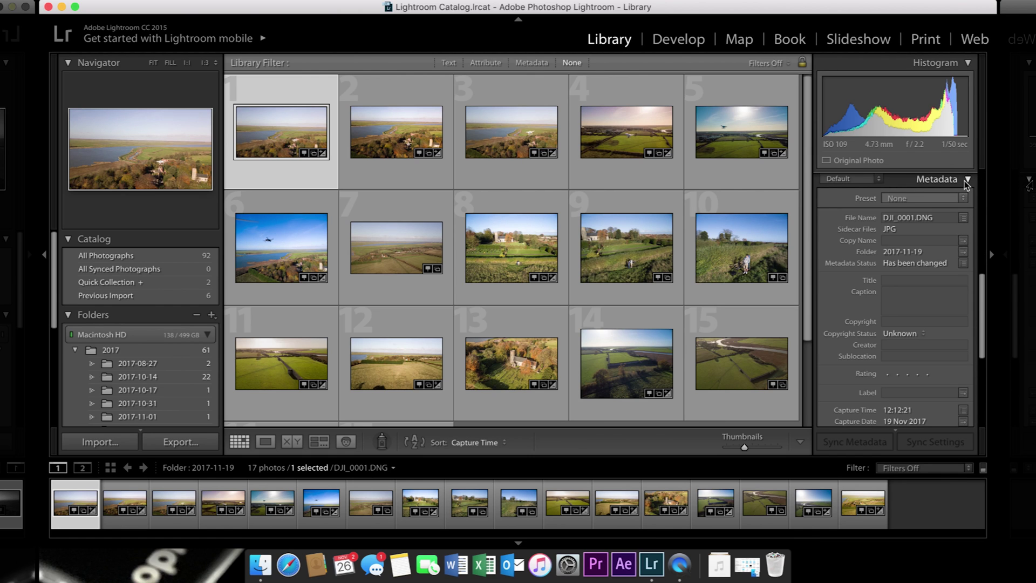
pyautogui.scroll(3, 966, 186)
pyautogui.click(966, 253)
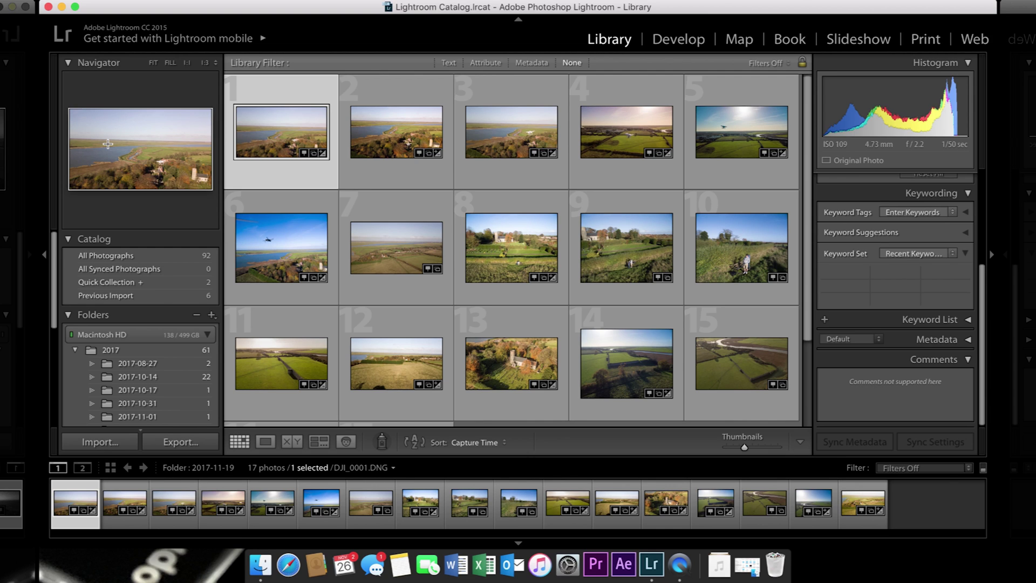
pyautogui.click(131, 242)
# Show All Photographs, then switch the grid to the Landscapes collection's 28 photos
pyautogui.click(132, 243)
pyautogui.click(128, 258)
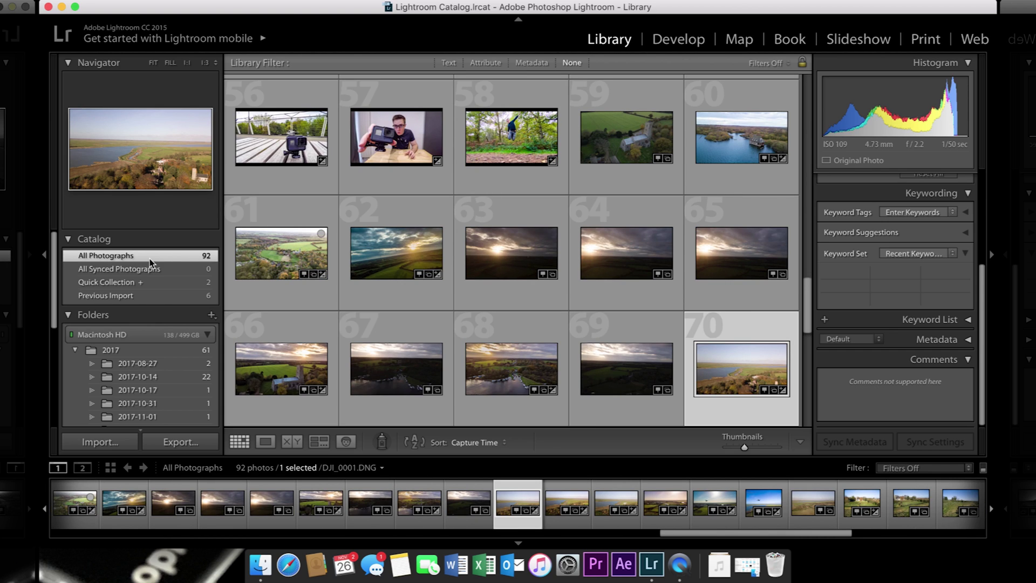
pyautogui.scroll(-2, 478, 343)
pyautogui.scroll(1, 478, 343)
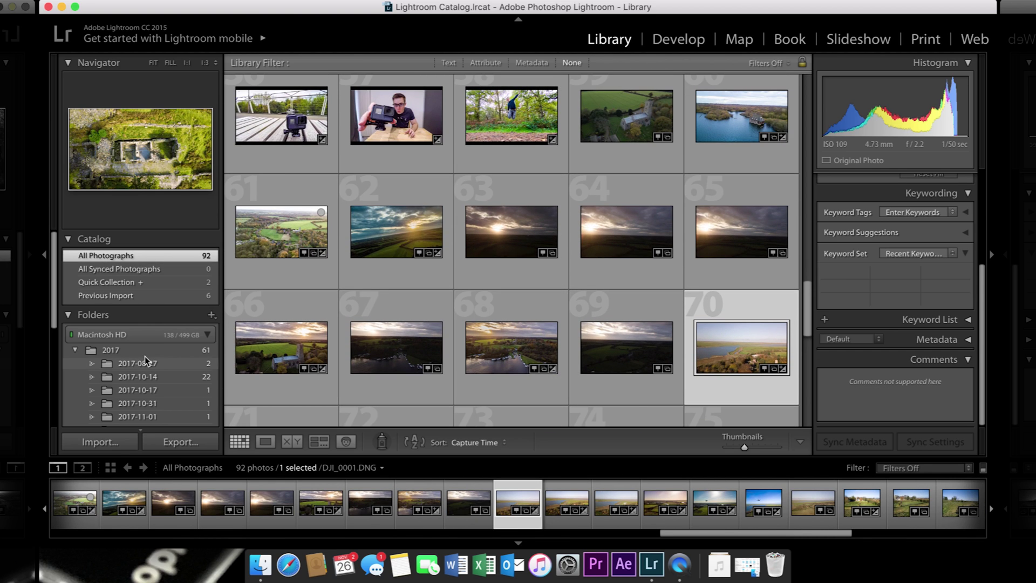
pyautogui.scroll(-4, 145, 361)
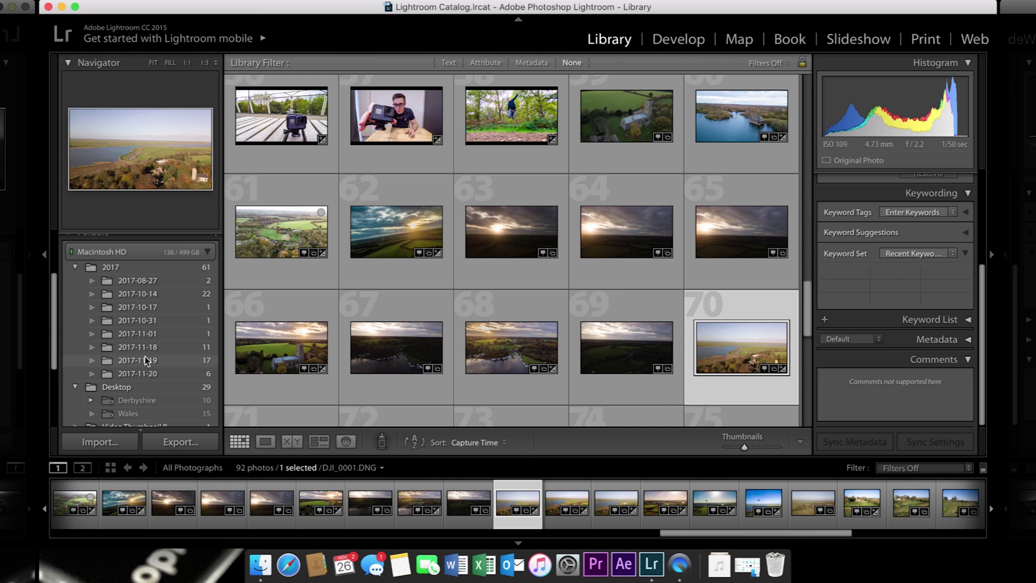
pyautogui.scroll(-4, 145, 361)
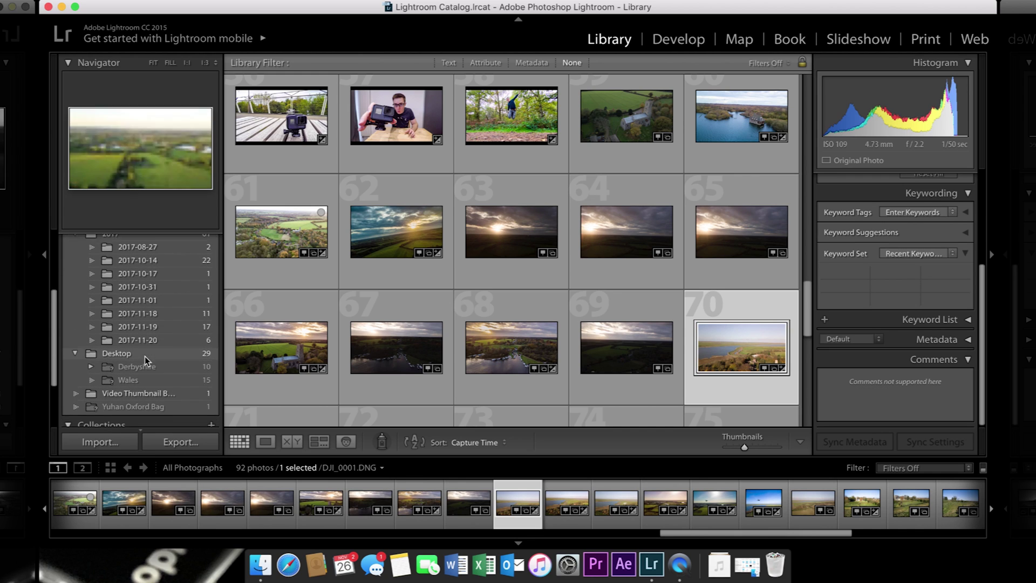
pyautogui.scroll(-2, 145, 360)
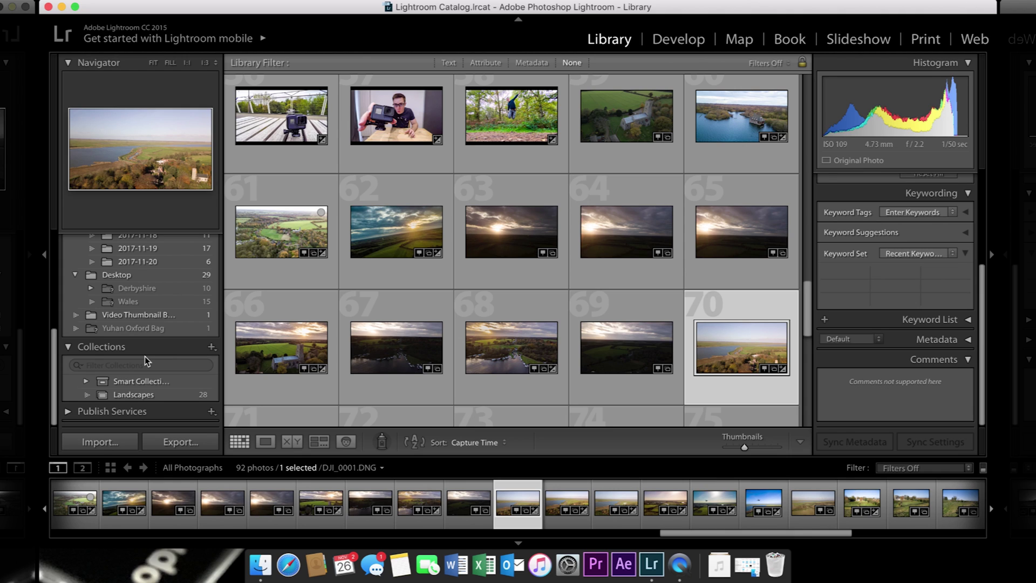
pyautogui.click(143, 396)
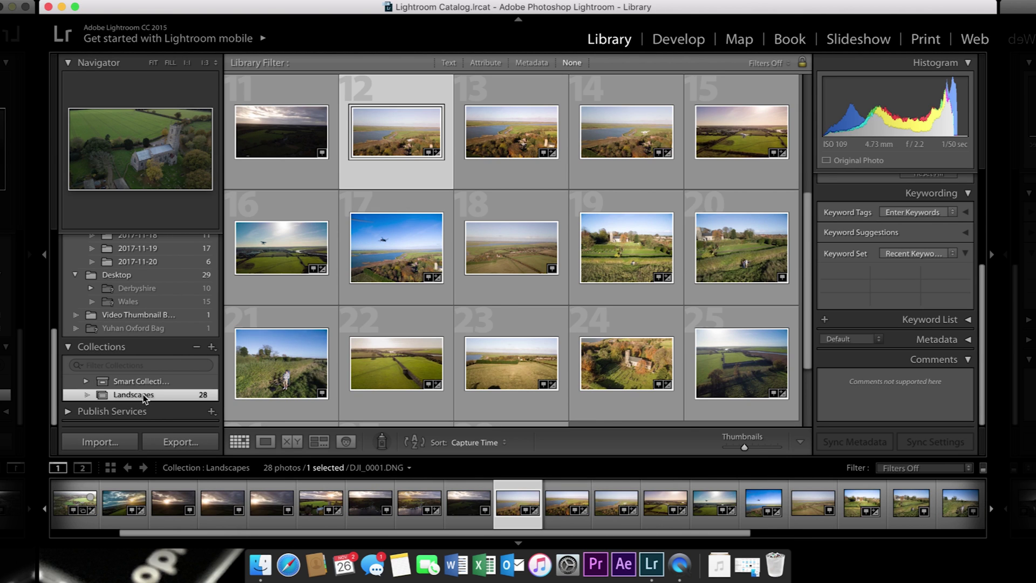
# Rotate thumbnails 12 and 13 through quarter turns and return both upright
pyautogui.scroll(3, 135, 394)
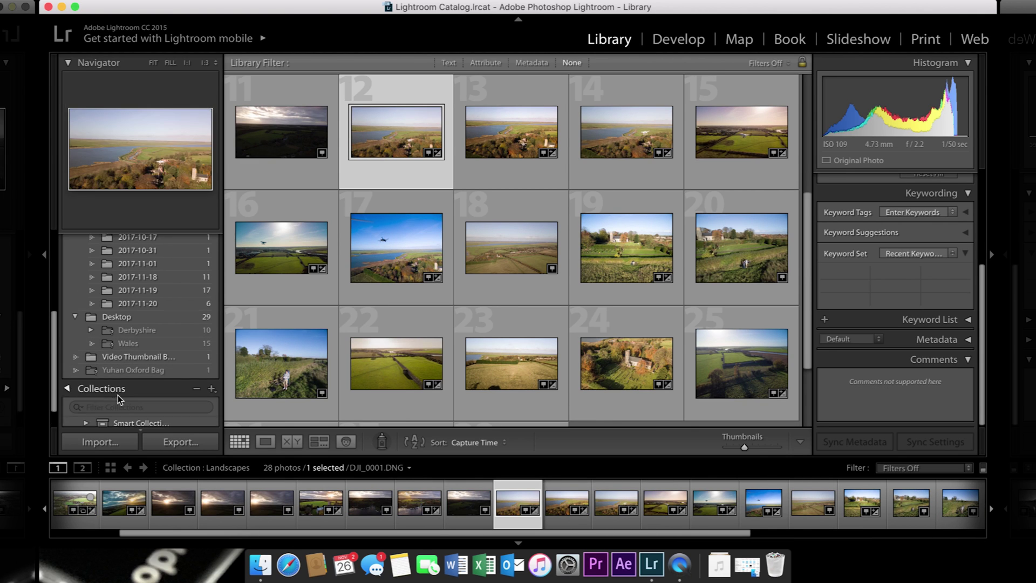
pyautogui.scroll(-1, 118, 398)
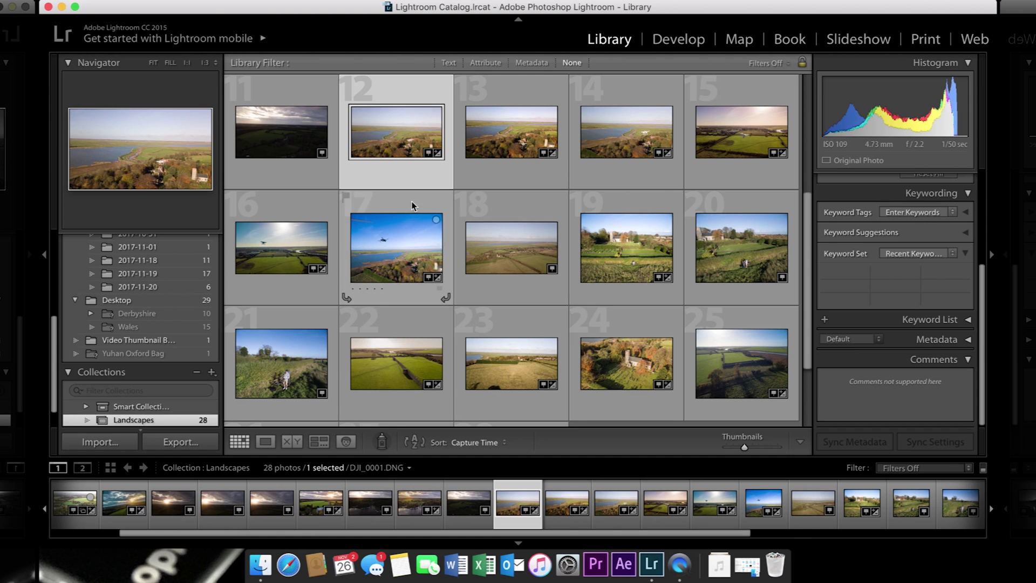
pyautogui.click(346, 182)
pyautogui.click(346, 182)
pyautogui.click(346, 182)
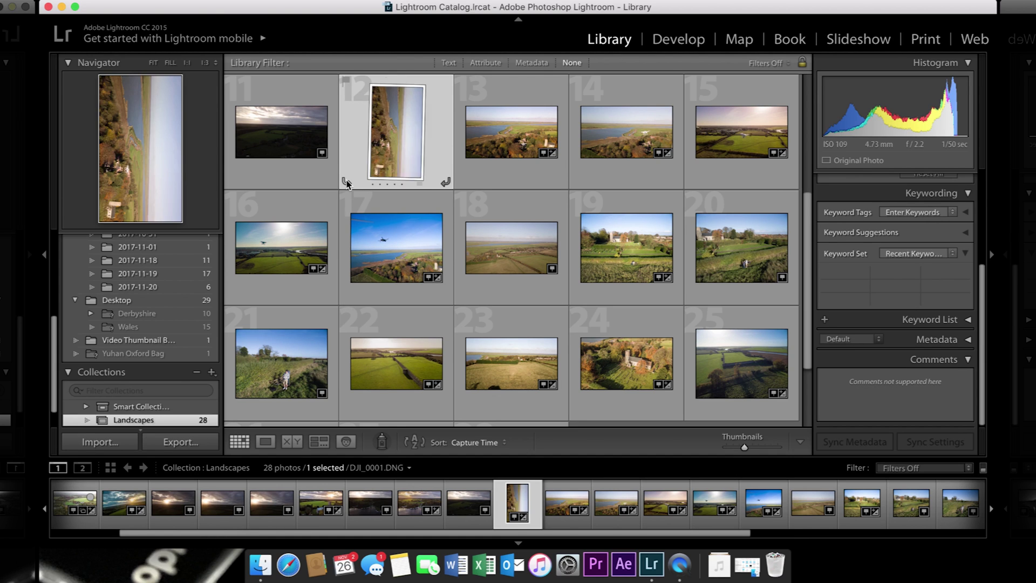
pyautogui.click(346, 182)
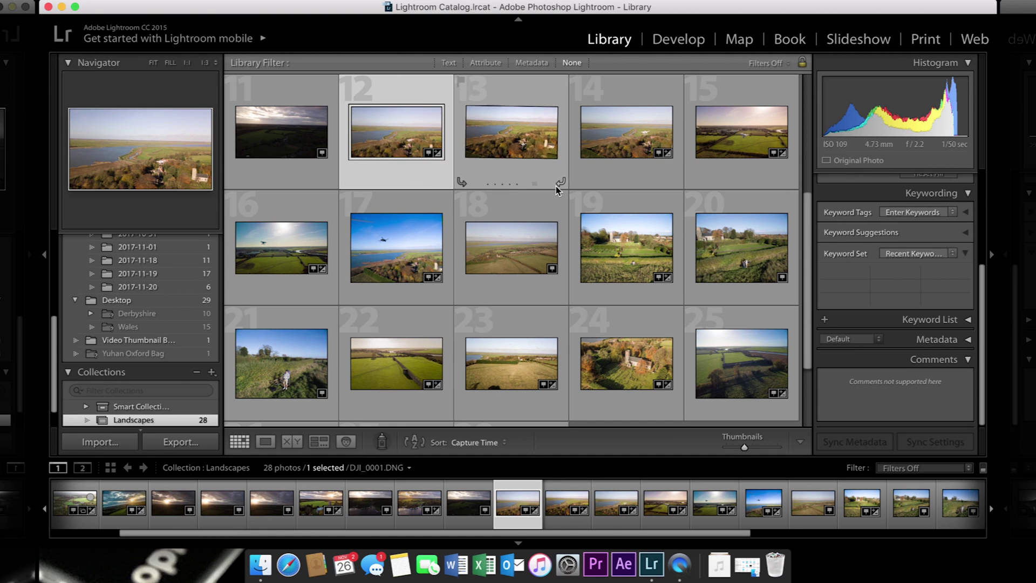
pyautogui.click(460, 182)
pyautogui.click(460, 182)
pyautogui.click(460, 182)
pyautogui.click(459, 181)
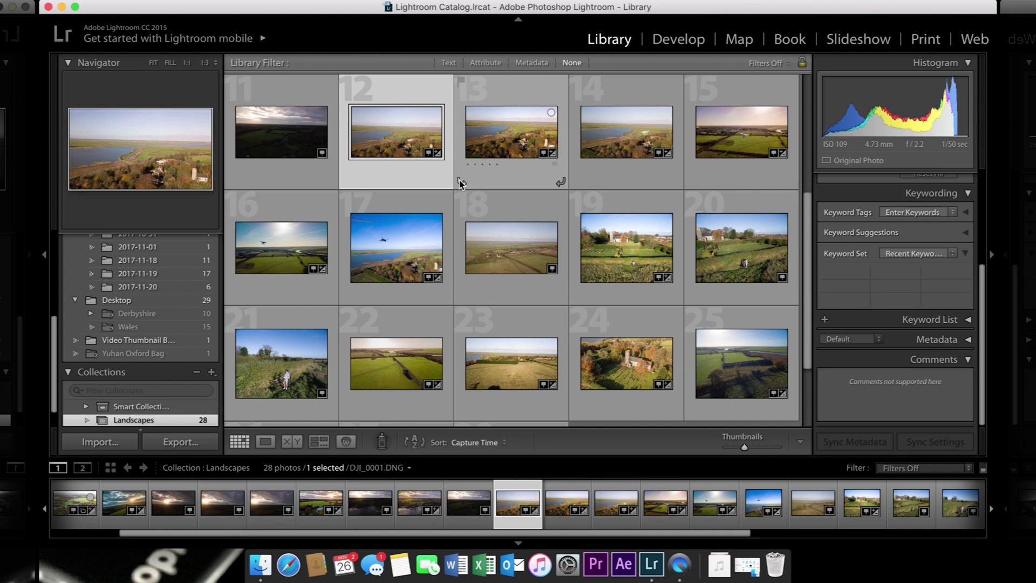
# Import the five photos from Desktop > Lightroom Tutorial using Copy as DNG
pyautogui.click(139, 0)
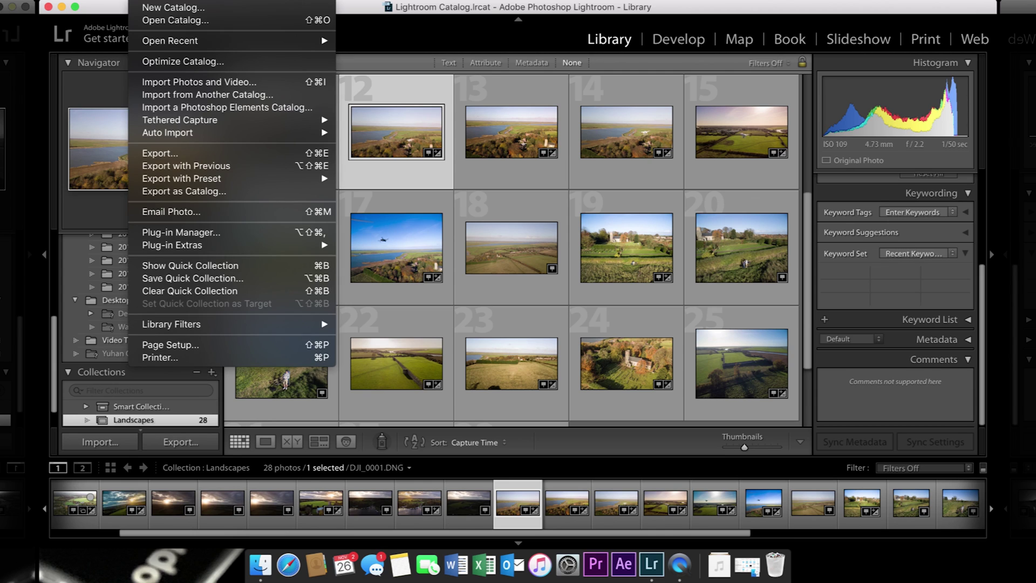
pyautogui.moveTo(184, 125)
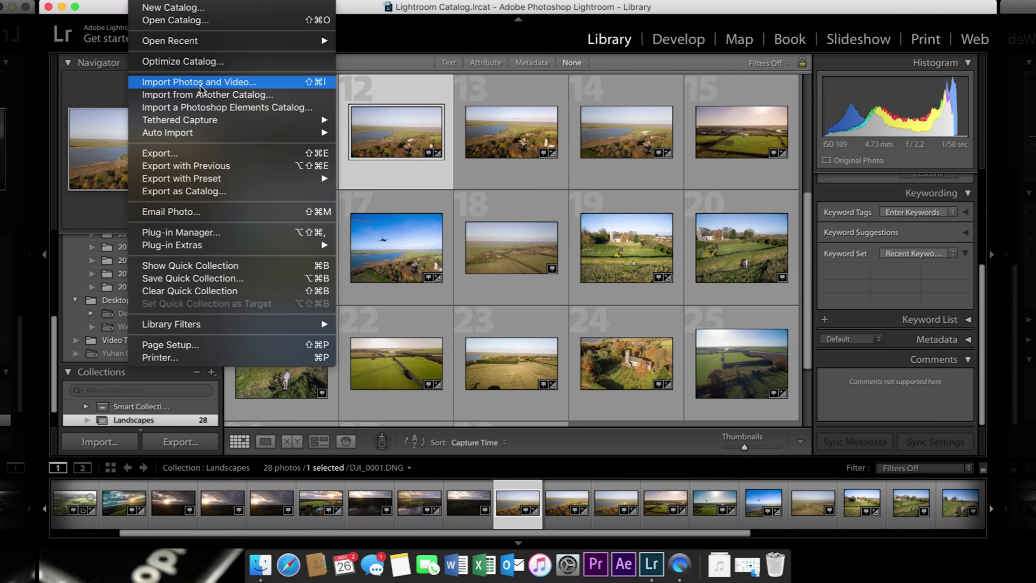
pyautogui.press('Escape')
pyautogui.click(108, 443)
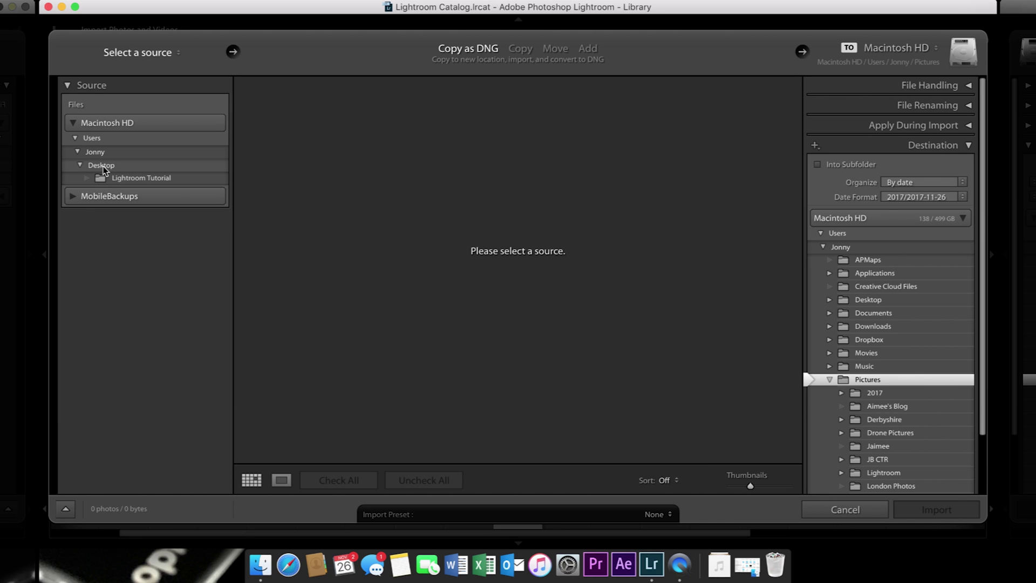
pyautogui.click(123, 178)
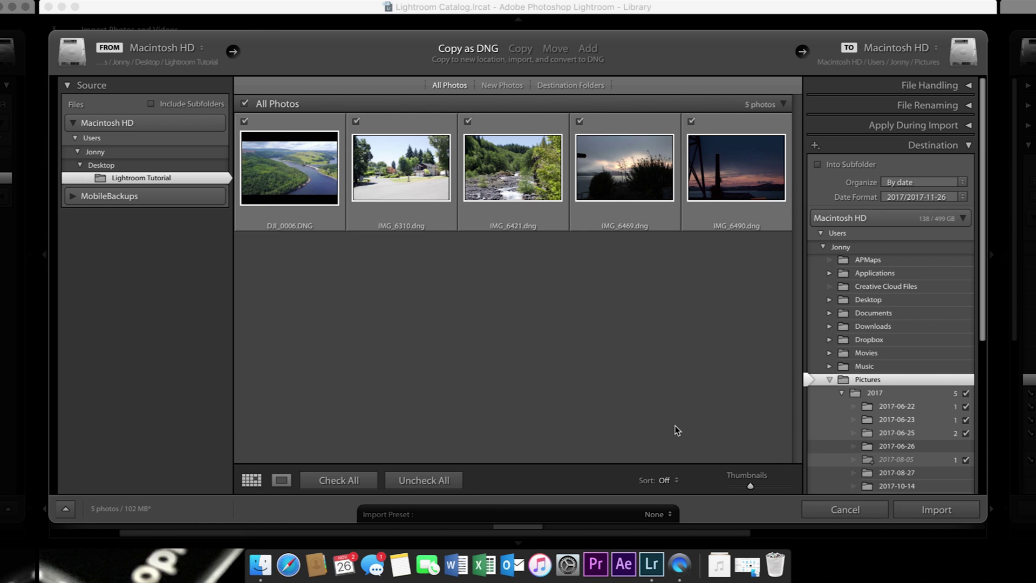
pyautogui.click(937, 510)
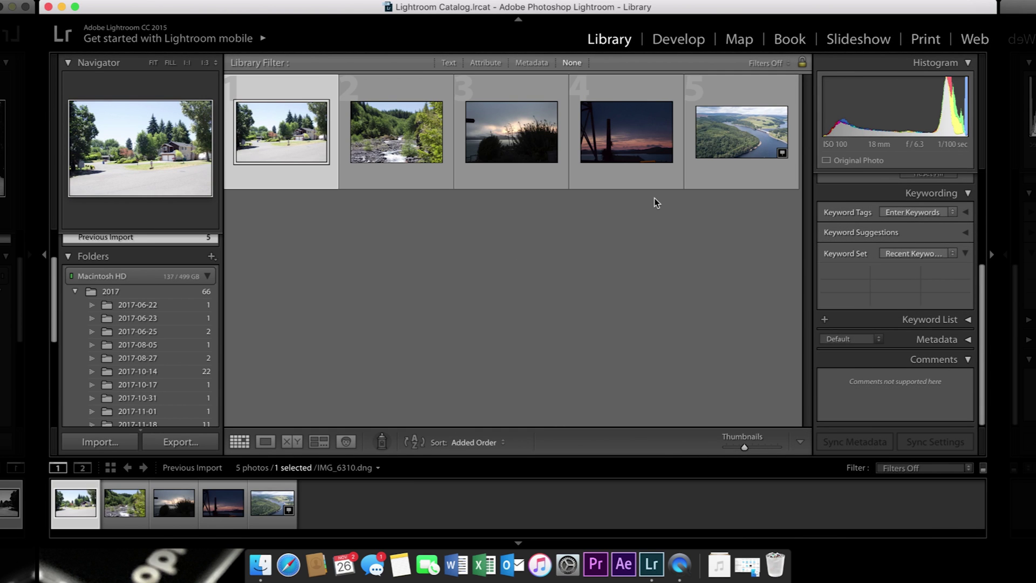
# Select thumbnail 5, DJI_0006.DNG, and open it in the Develop module
pyautogui.click(965, 320)
pyautogui.click(964, 320)
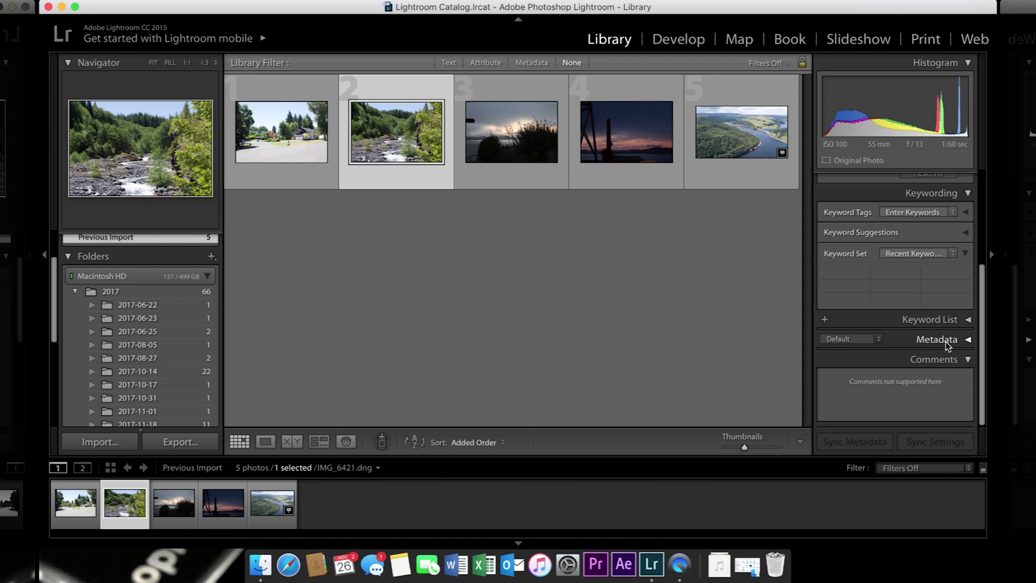
pyautogui.click(740, 131)
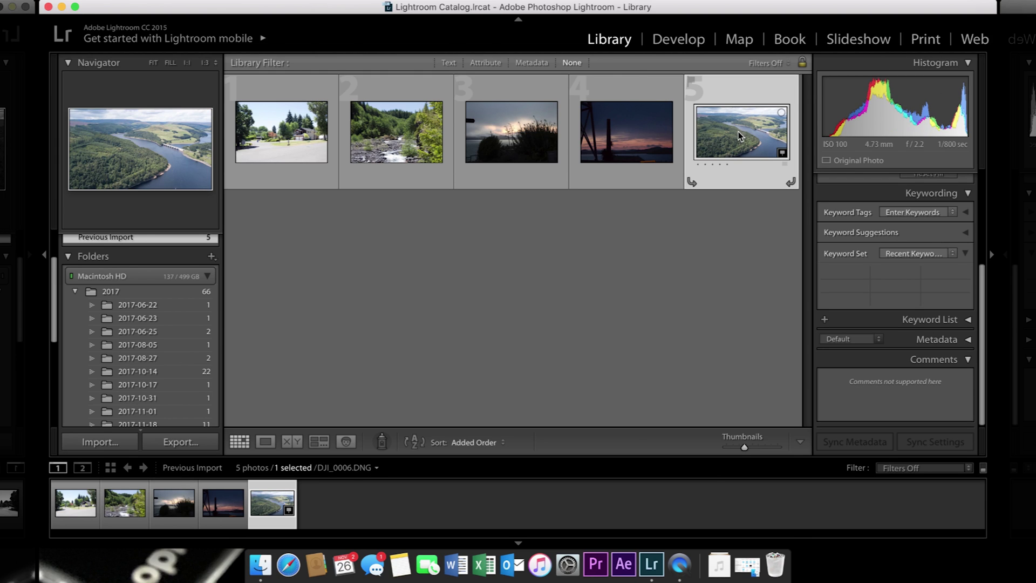
pyautogui.click(681, 41)
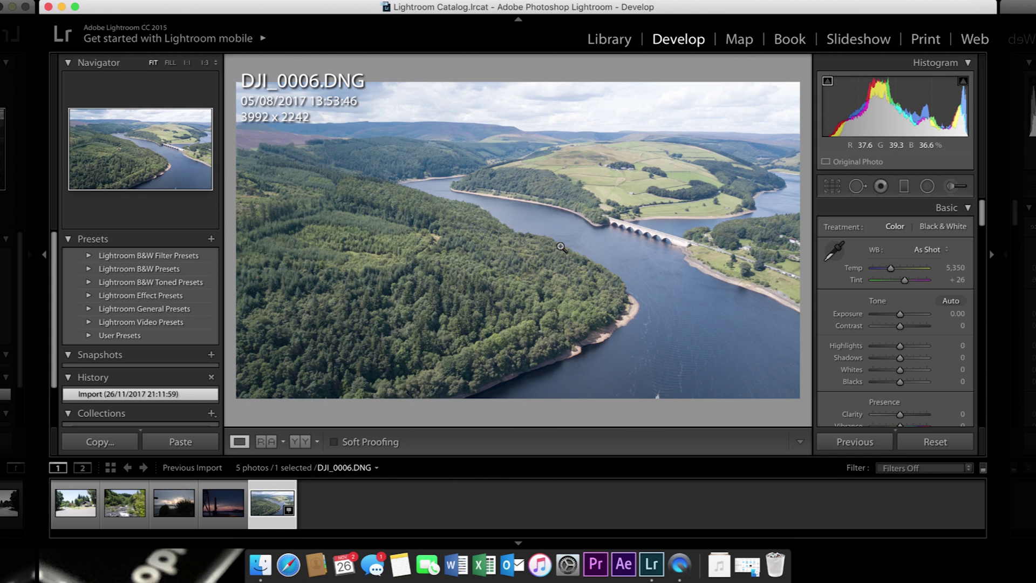
# Drag the histogram's midtones right to raise DJI_0006.DNG's exposure to about +0.74
pyautogui.scroll(-5, 918, 286)
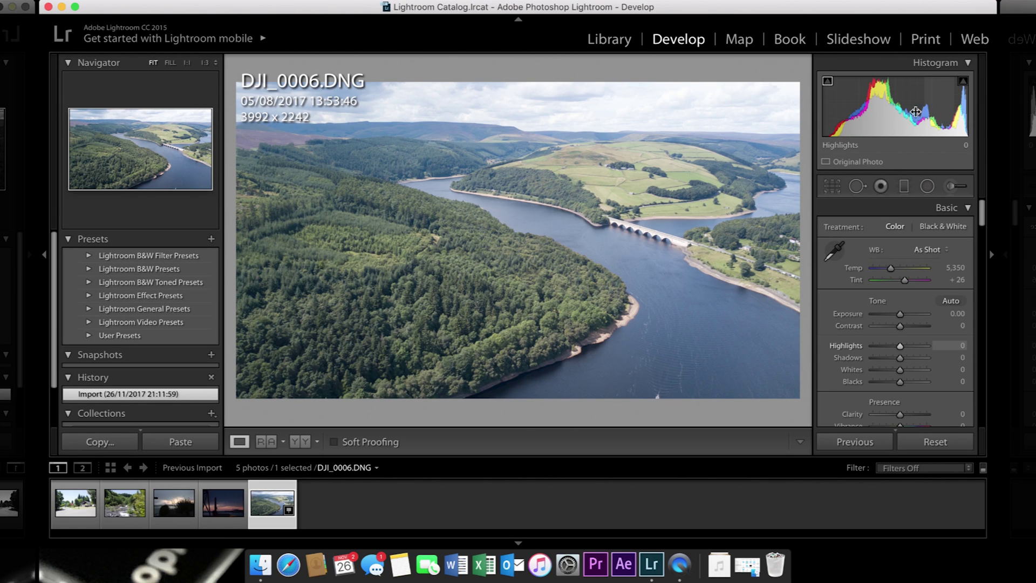
pyautogui.moveTo(881, 108); pyautogui.dragTo(817, 109)
# Move the blacks from −35 to −100, then to about +98, with shadow clipping shown
pyautogui.moveTo(934, 98); pyautogui.dragTo(961, 103)
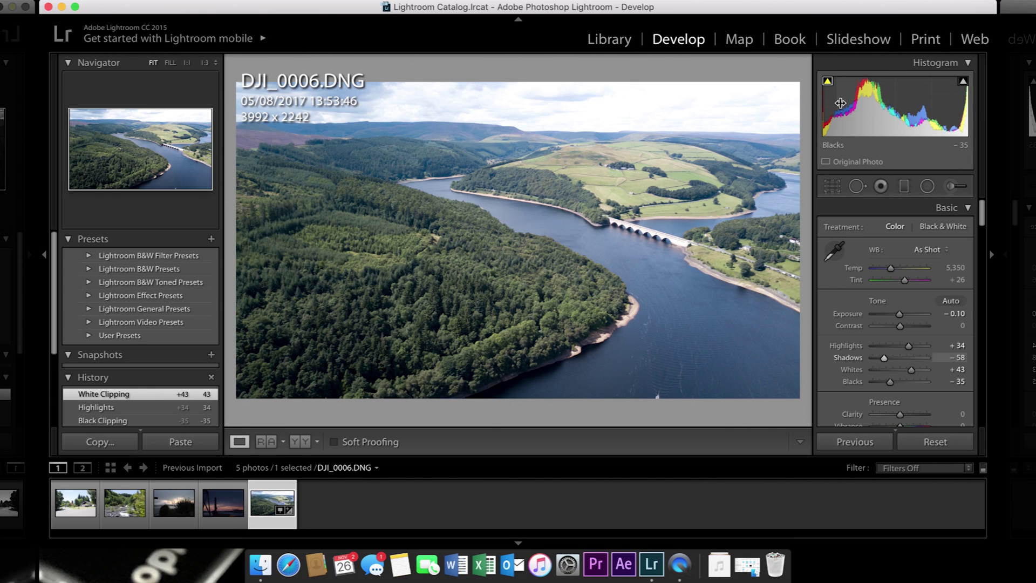
pyautogui.moveTo(841, 103); pyautogui.dragTo(825, 102)
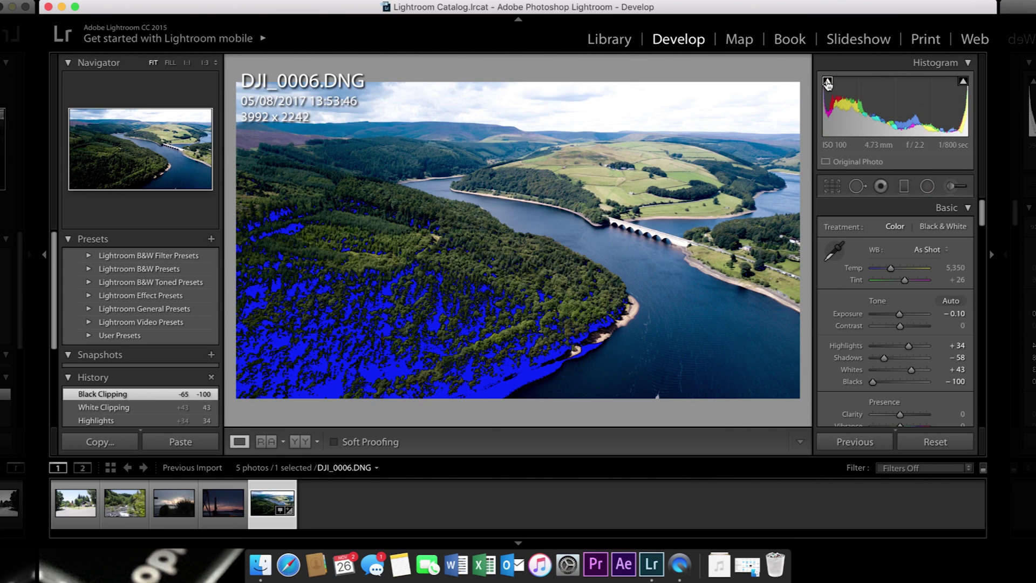
pyautogui.click(828, 82)
pyautogui.moveTo(831, 111); pyautogui.dragTo(841, 112)
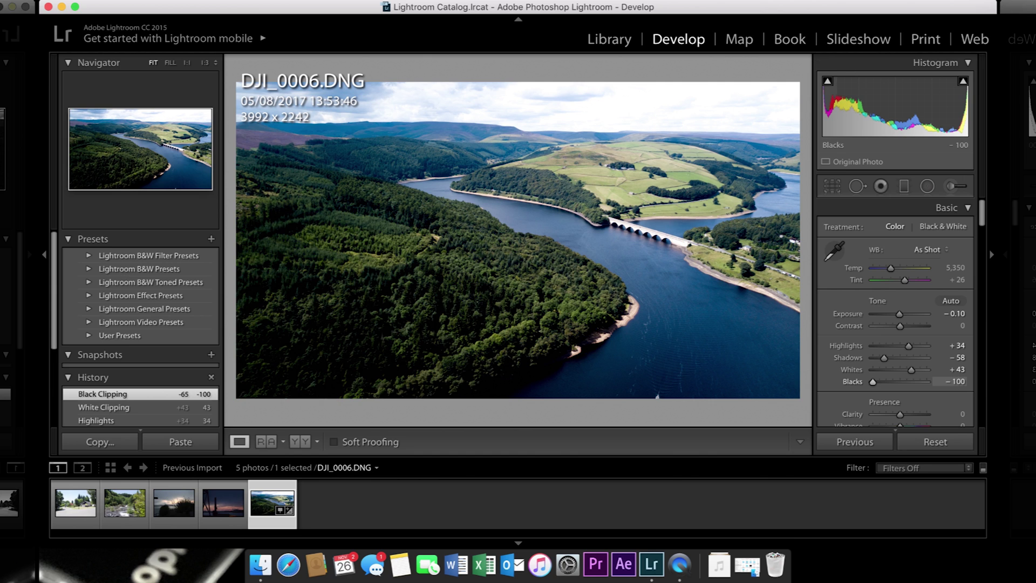
# Push highlights and whites to +100 with clipping shown, then Reset All tone adjustments
pyautogui.moveTo(926, 108); pyautogui.dragTo(966, 108)
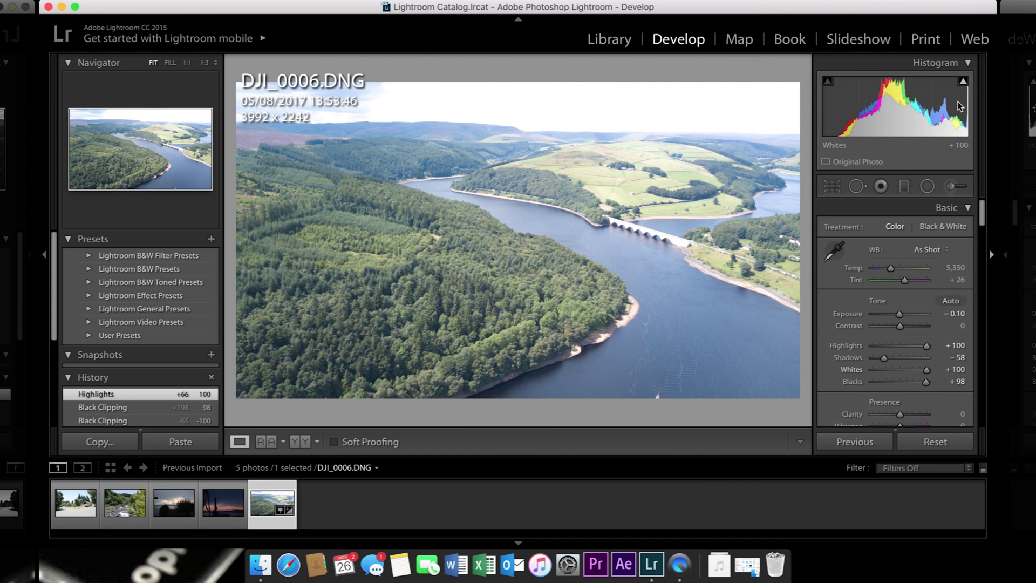
pyautogui.click(964, 81)
pyautogui.click(964, 82)
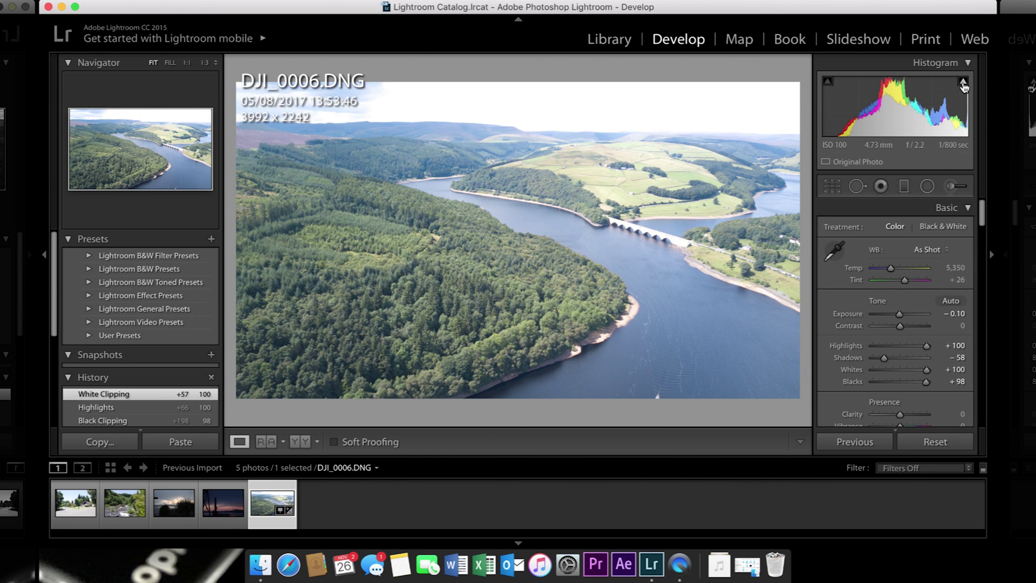
pyautogui.click(964, 82)
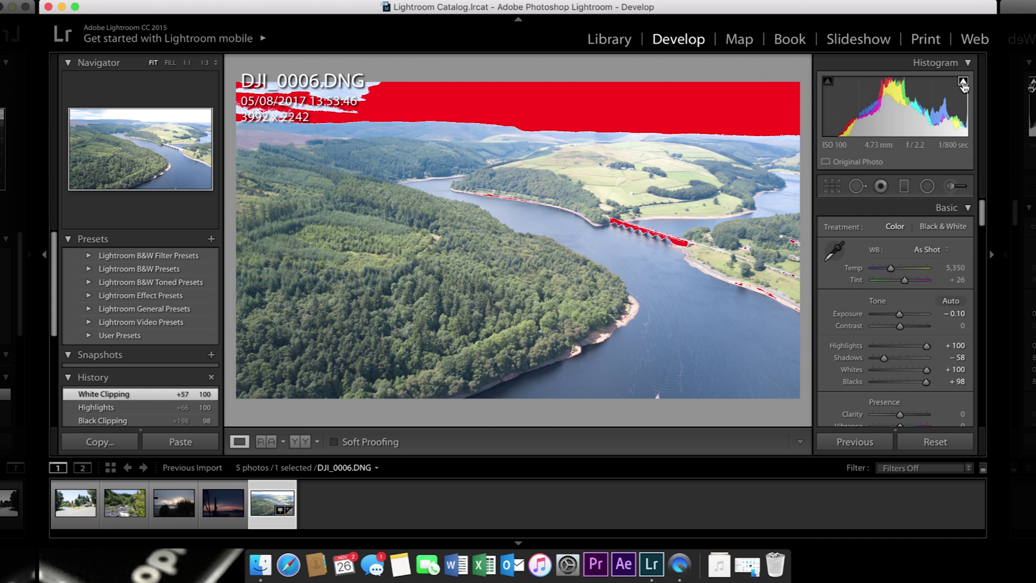
pyautogui.rightClick(896, 119)
pyautogui.click(885, 120)
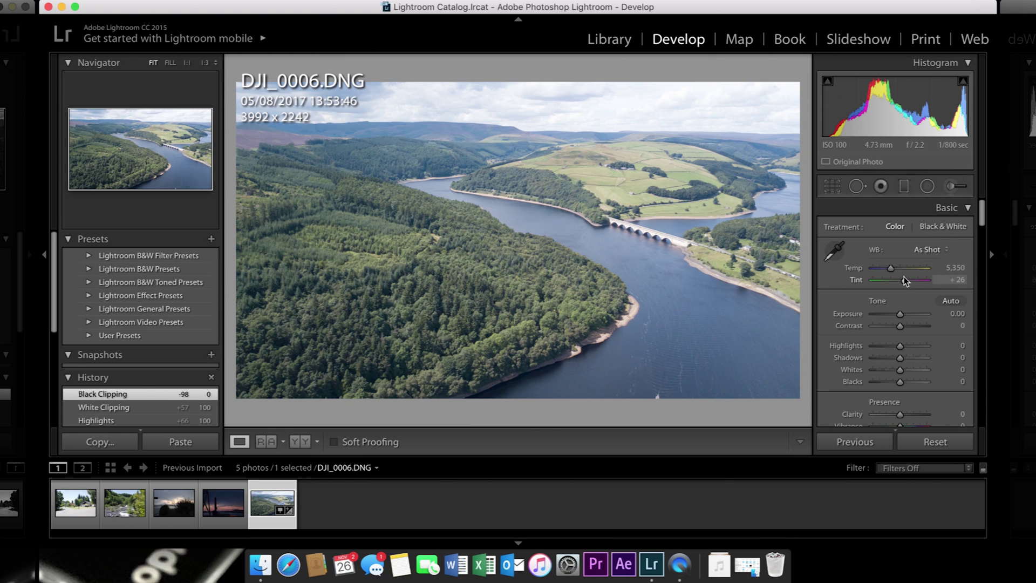
pyautogui.scroll(-1, 905, 277)
pyautogui.scroll(1, 905, 277)
pyautogui.click(835, 251)
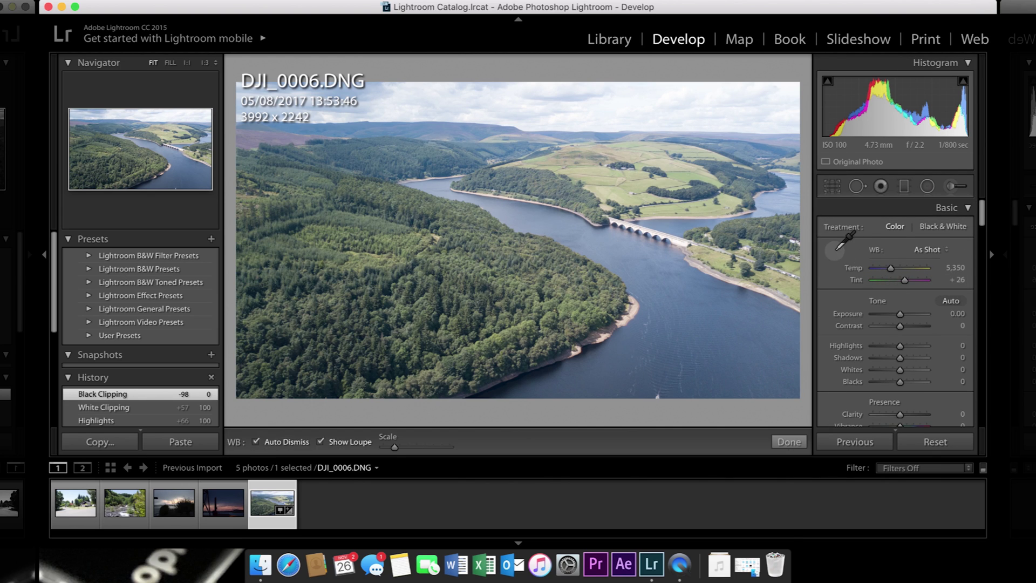
pyautogui.click(539, 92)
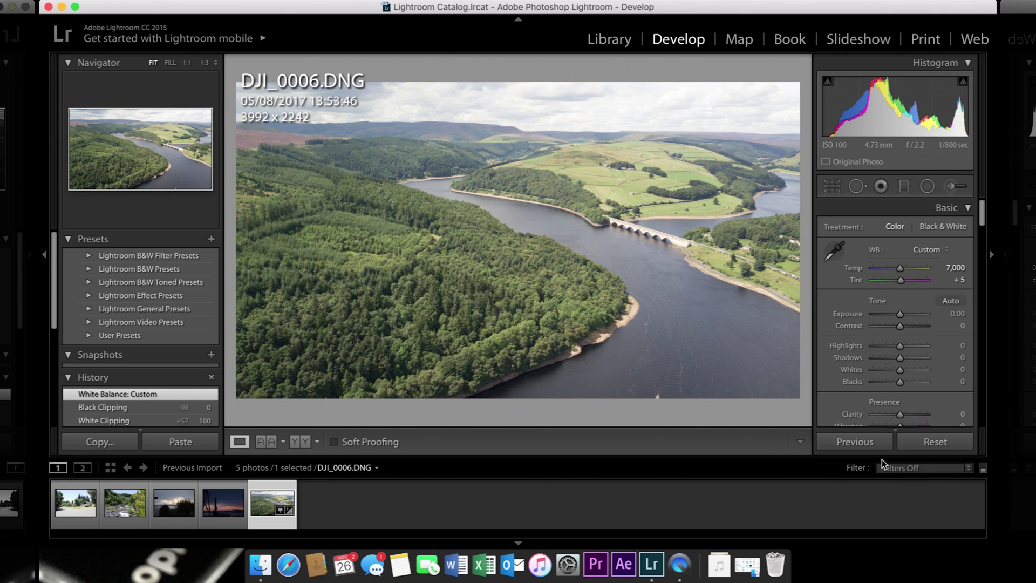
pyautogui.click(900, 268)
pyautogui.moveTo(899, 269); pyautogui.dragTo(907, 281)
pyautogui.click(935, 251)
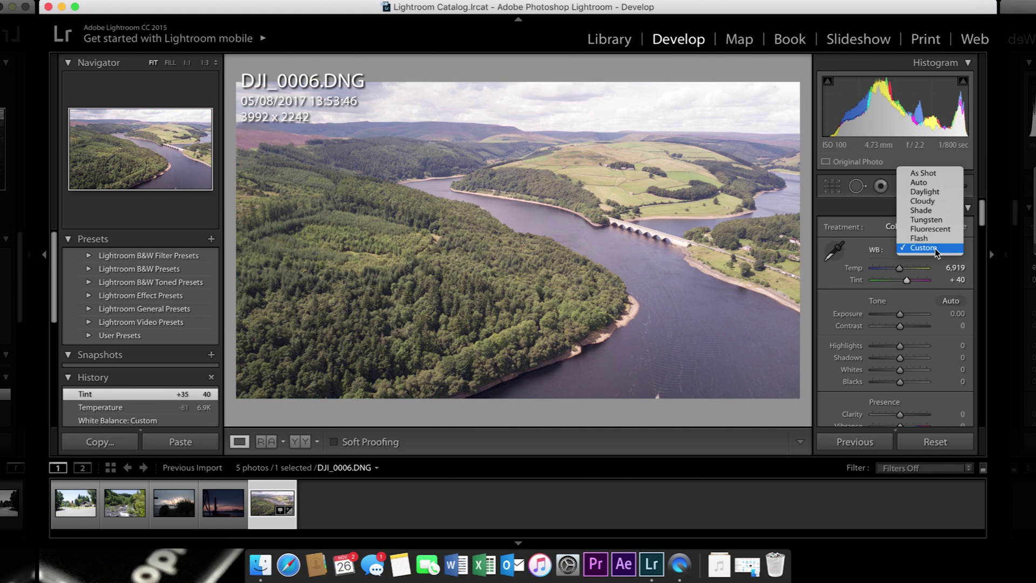
pyautogui.click(934, 171)
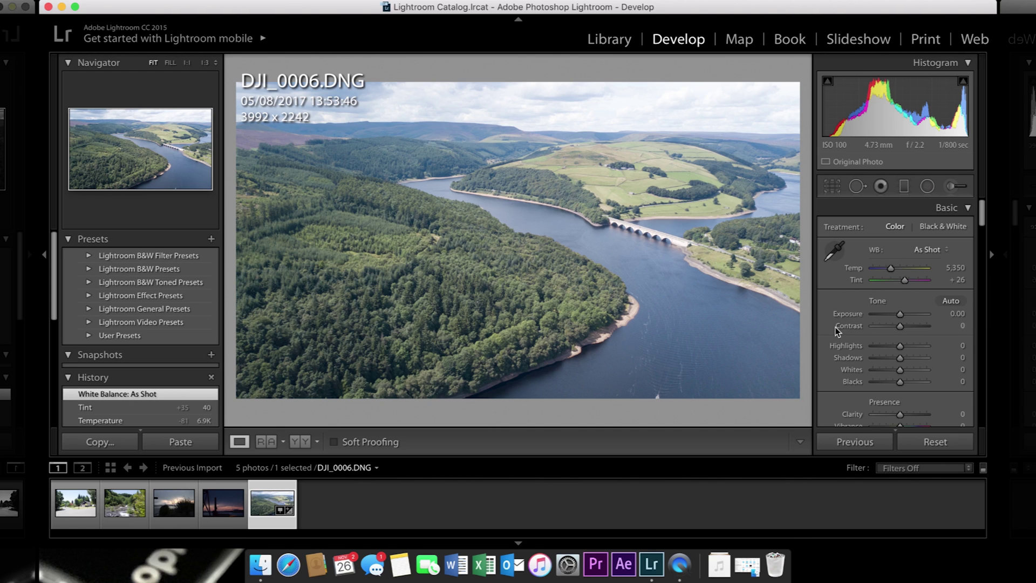
pyautogui.scroll(-4, 851, 344)
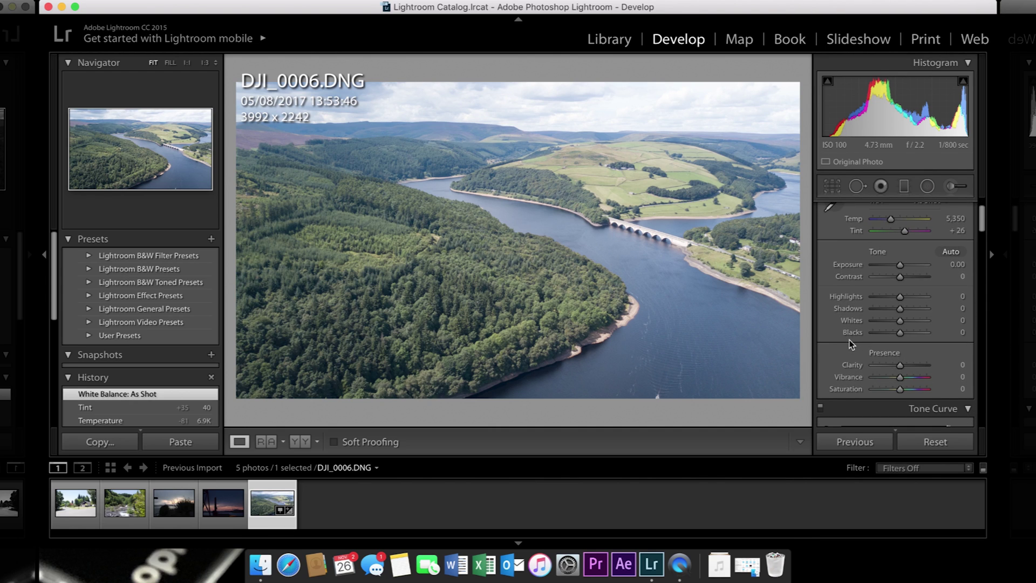
# Auto-set highlights, shadows, whites and blacks, then apply Auto tone correction
pyautogui.moveTo(899, 265)
pyautogui.mouseDown()
pyautogui.moveTo(880, 267)
pyautogui.moveTo(901, 265)
pyautogui.mouseUp()
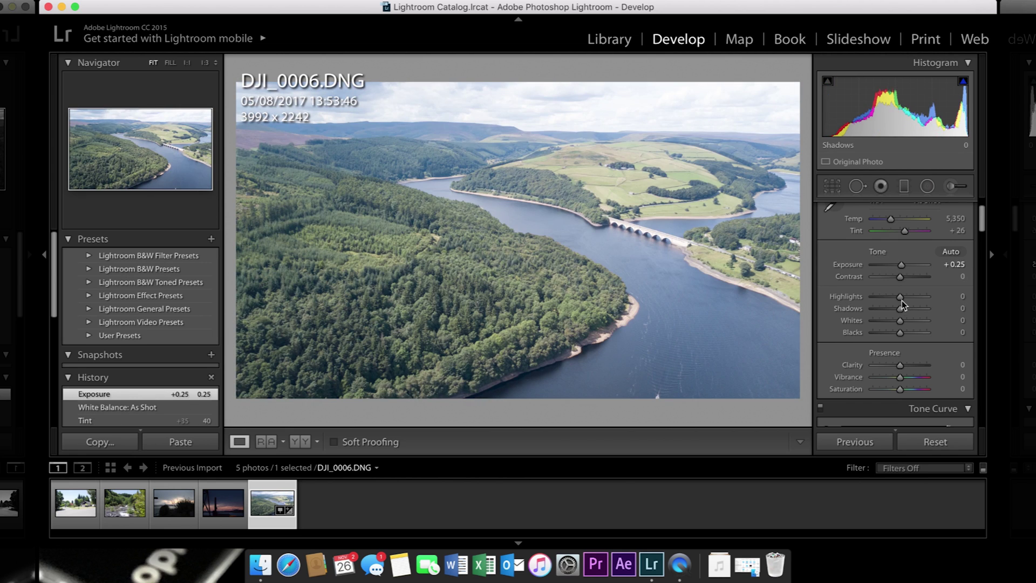
pyautogui.keyDown('shift'); pyautogui.doubleClick(900, 296); pyautogui.keyUp('shift')
pyautogui.keyDown('shift'); pyautogui.doubleClick(900, 308); pyautogui.keyUp('shift')
pyautogui.keyDown('shift'); pyautogui.doubleClick(899, 320); pyautogui.keyUp('shift')
pyautogui.keyDown('shift'); pyautogui.doubleClick(900, 332); pyautogui.keyUp('shift')
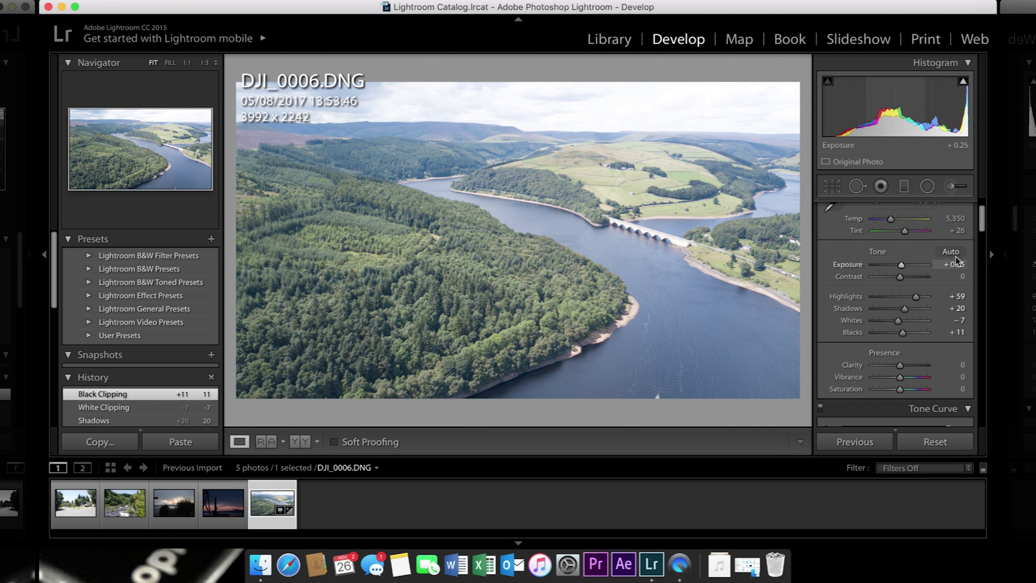
pyautogui.click(953, 254)
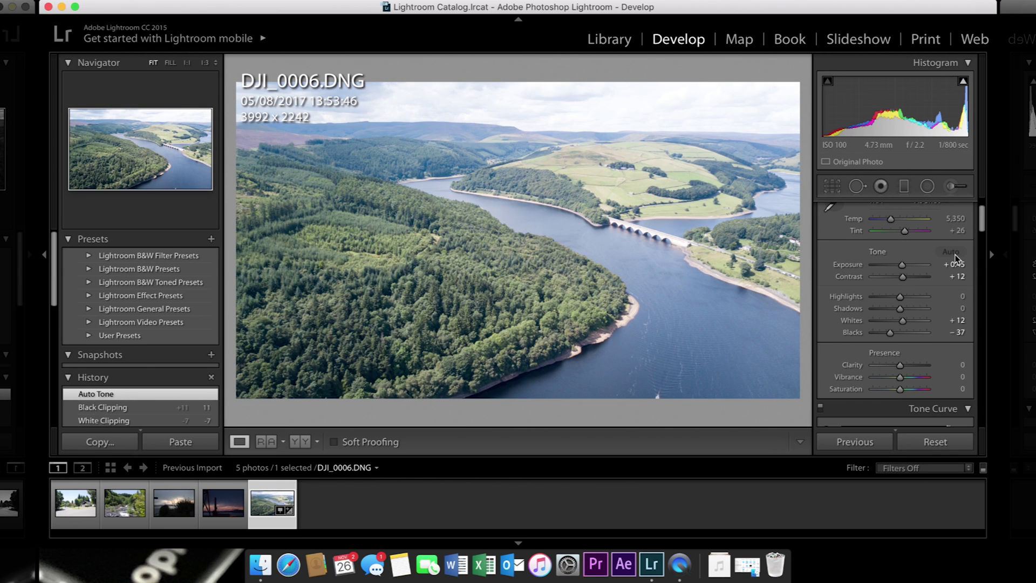
# Reset exposure to 0.00 and lift Shadows to +40
pyautogui.moveTo(901, 268); pyautogui.dragTo(898, 267)
pyautogui.doubleClick(898, 268)
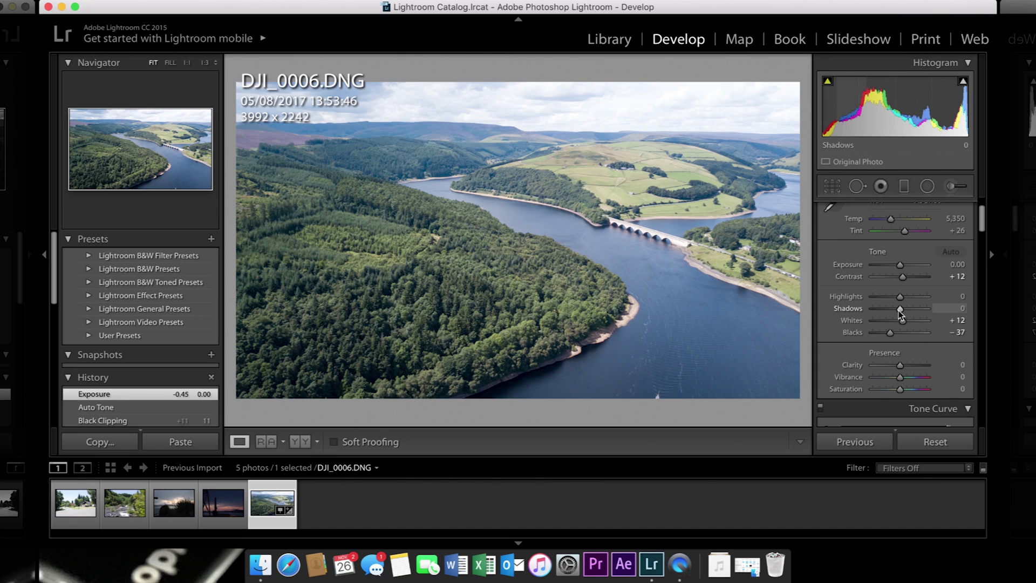
pyautogui.moveTo(899, 310); pyautogui.dragTo(908, 313)
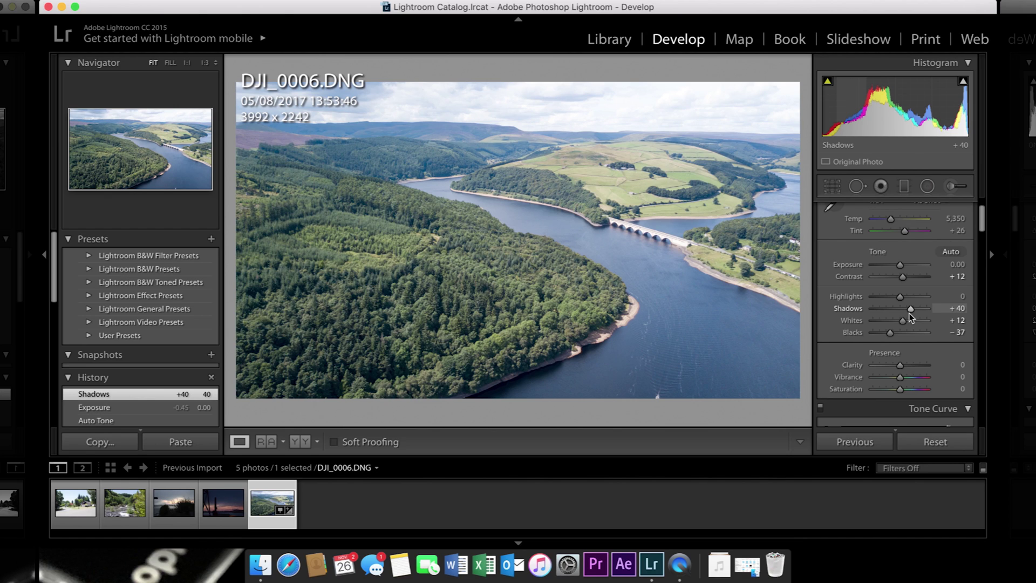
pyautogui.scroll(-2, 909, 313)
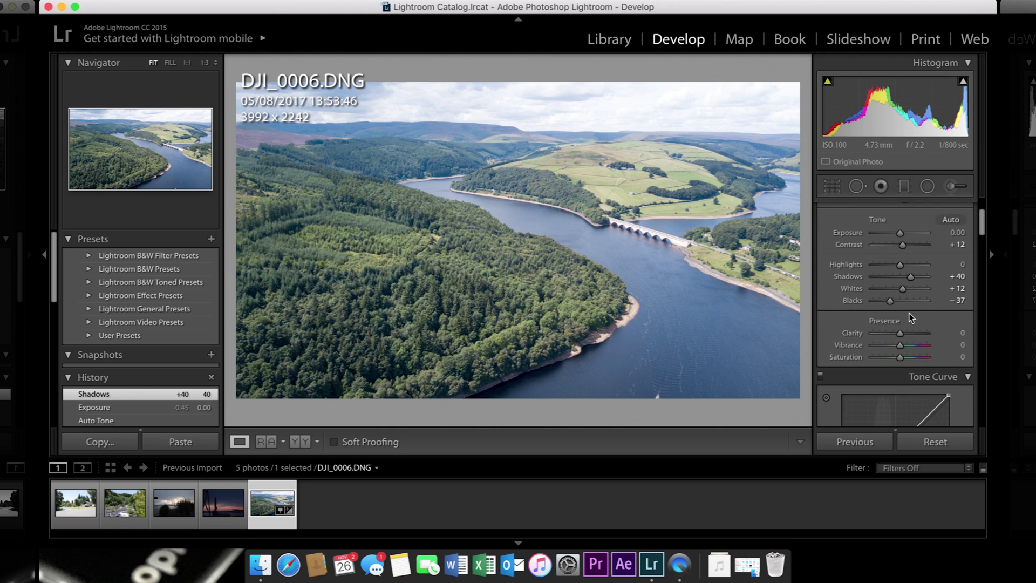
pyautogui.scroll(-2, 909, 313)
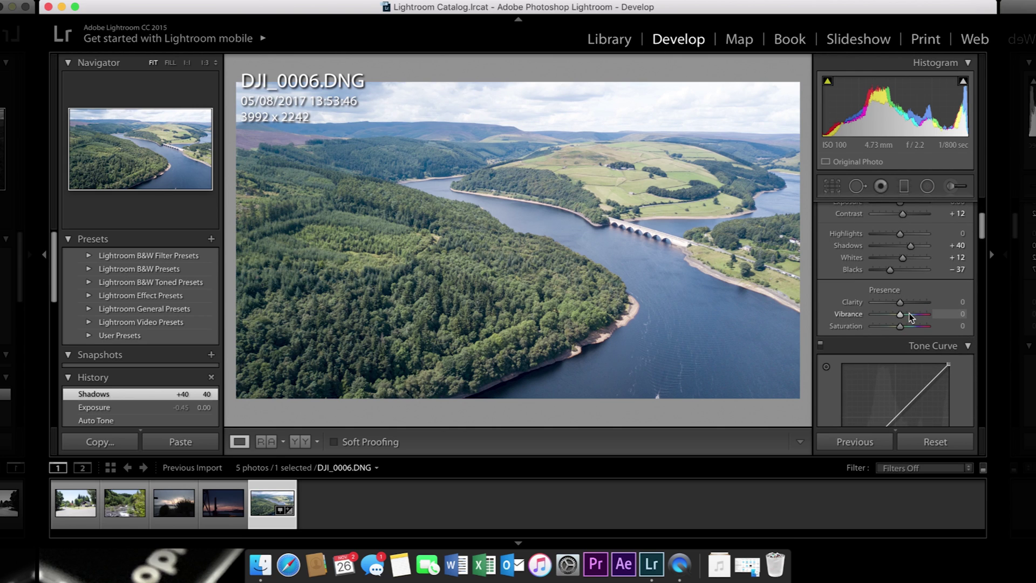
# Switch to IMG_6421.dng, set Clarity to +9 and reduce Vibrance to −75
pyautogui.press('Left')
pyautogui.press('Left')
pyautogui.press('Left')
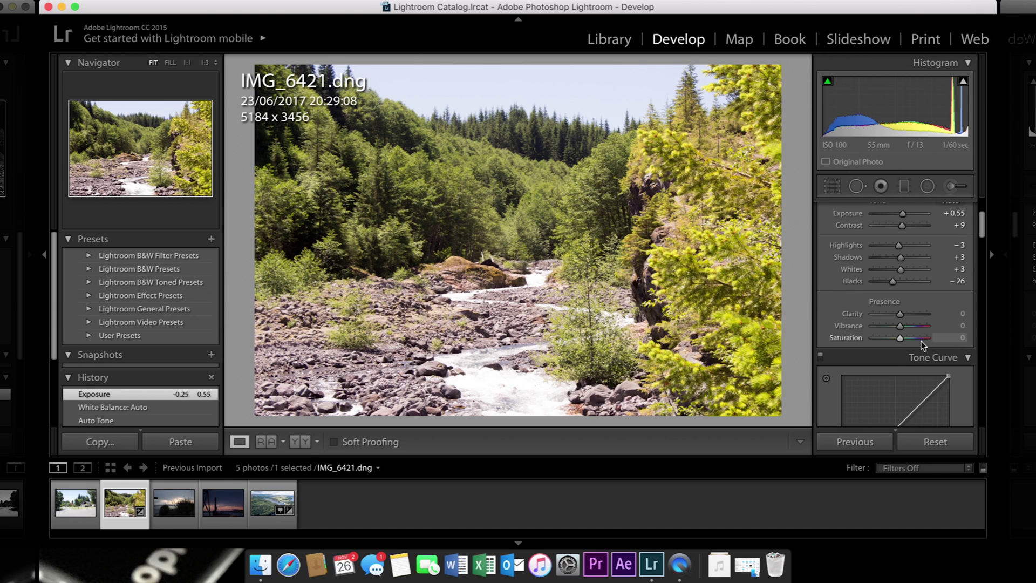
pyautogui.moveTo(901, 316)
pyautogui.mouseDown()
pyautogui.moveTo(940, 319)
pyautogui.moveTo(837, 333)
pyautogui.moveTo(902, 316)
pyautogui.mouseUp()
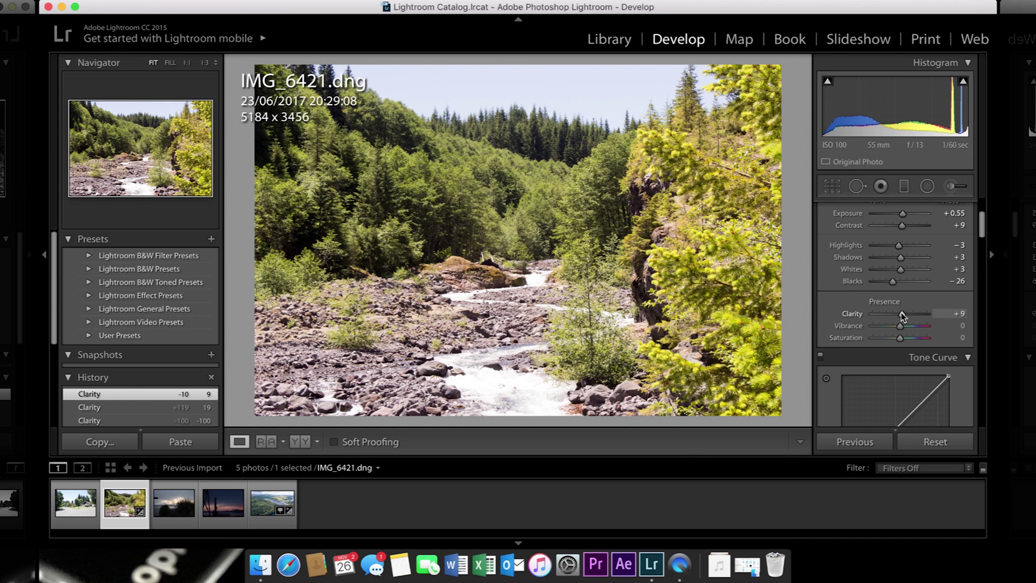
pyautogui.moveTo(899, 327)
pyautogui.mouseDown()
pyautogui.moveTo(886, 332)
pyautogui.moveTo(950, 327)
pyautogui.moveTo(862, 344)
pyautogui.moveTo(930, 348)
pyautogui.moveTo(890, 341)
pyautogui.moveTo(915, 330)
pyautogui.mouseUp()
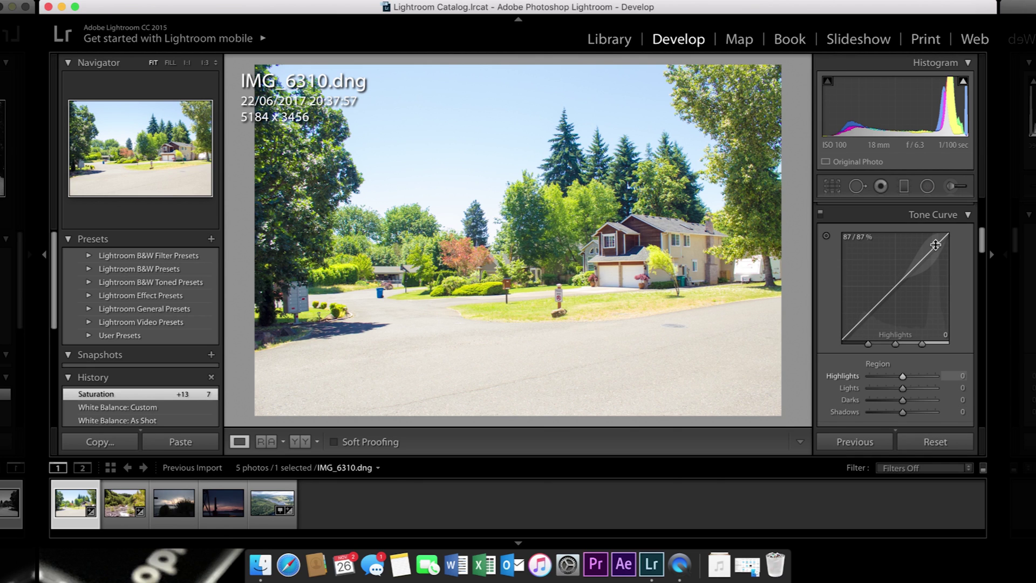
# Adjust IMG_6310's Lights and Shadows curve regions, reset the curve to Linear, then enable point editing
pyautogui.moveTo(912, 273)
pyautogui.mouseDown()
pyautogui.moveTo(912, 253)
pyautogui.moveTo(912, 286)
pyautogui.mouseUp()
pyautogui.moveTo(864, 322); pyautogui.dragTo(863, 410)
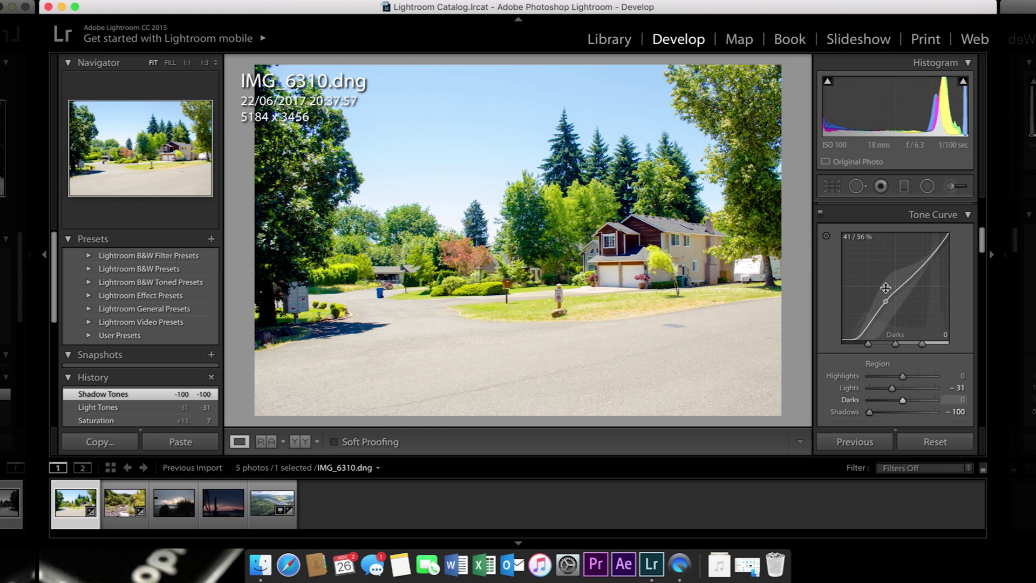
pyautogui.rightClick(885, 289)
pyautogui.click(903, 344)
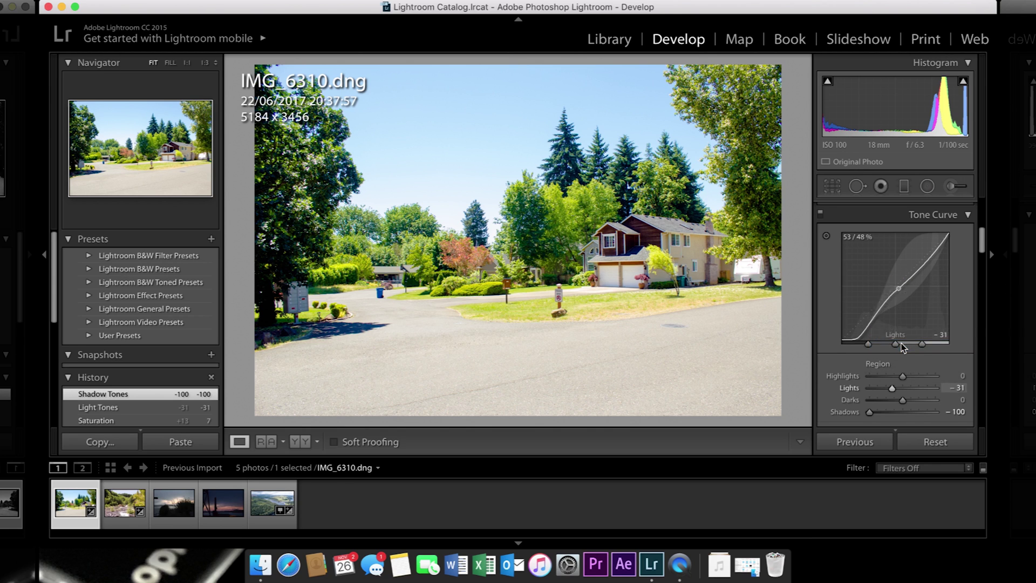
pyautogui.scroll(-3, 940, 354)
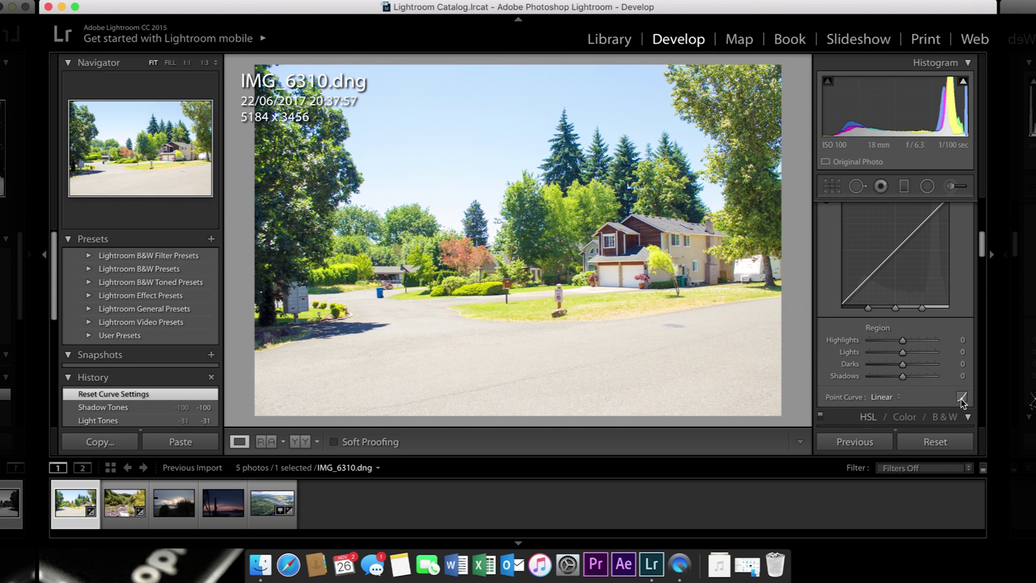
pyautogui.click(961, 401)
pyautogui.scroll(2, 931, 355)
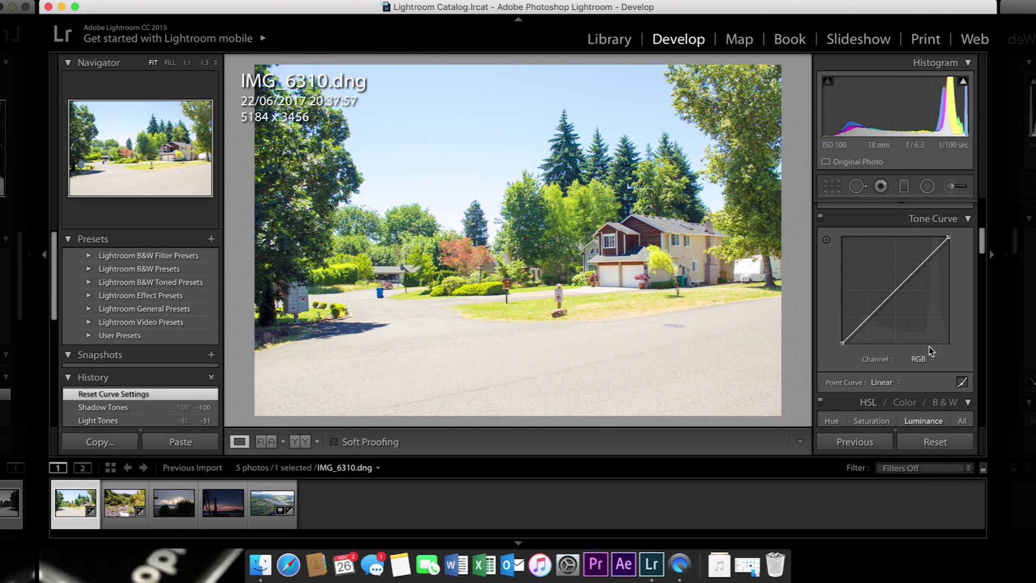
pyautogui.click(897, 289)
pyautogui.moveTo(915, 271); pyautogui.dragTo(914, 262)
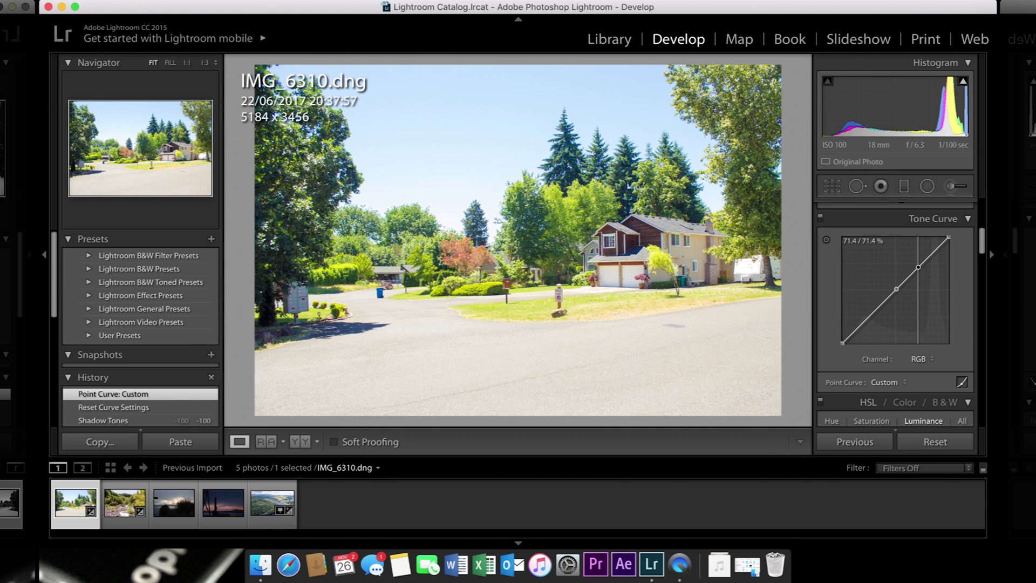
pyautogui.moveTo(870, 315); pyautogui.dragTo(864, 327)
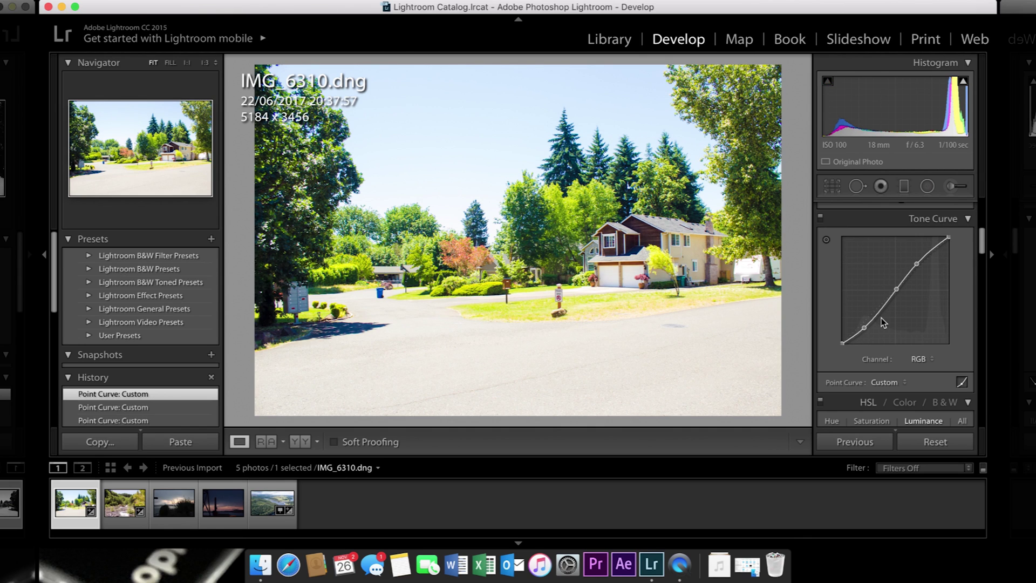
pyautogui.rightClick(907, 295)
pyautogui.press('Escape')
pyautogui.doubleClick(864, 327)
pyautogui.doubleClick(917, 263)
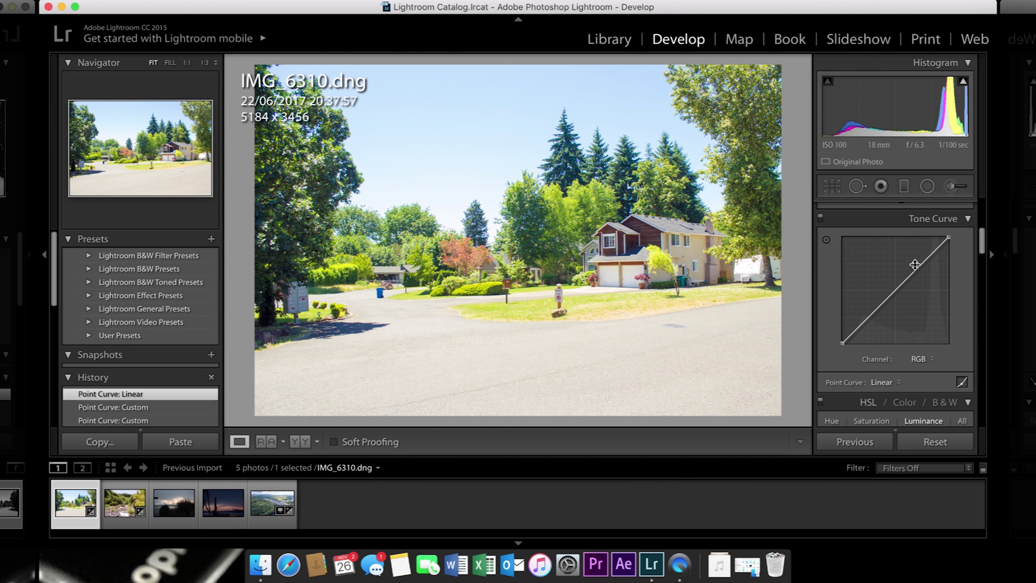
pyautogui.click(924, 356)
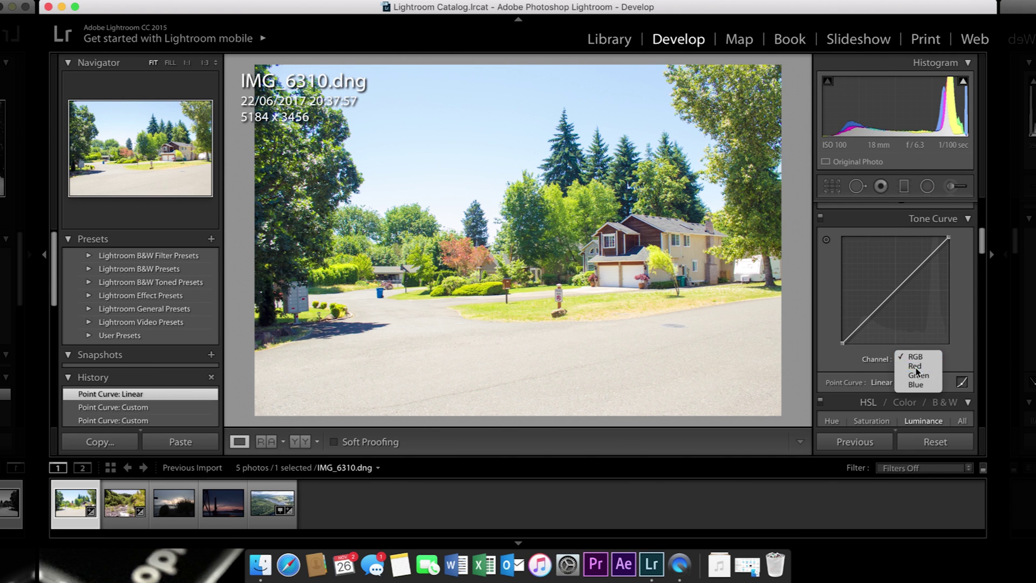
pyautogui.click(918, 368)
pyautogui.moveTo(895, 292); pyautogui.dragTo(875, 268)
pyautogui.click(923, 358)
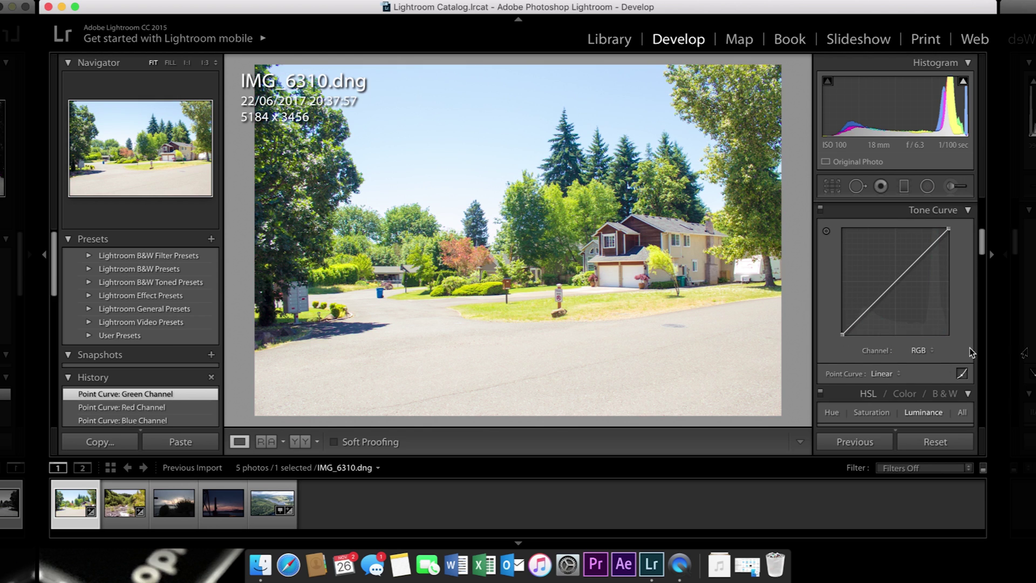
pyautogui.scroll(-1, 970, 348)
pyautogui.scroll(-5, 970, 348)
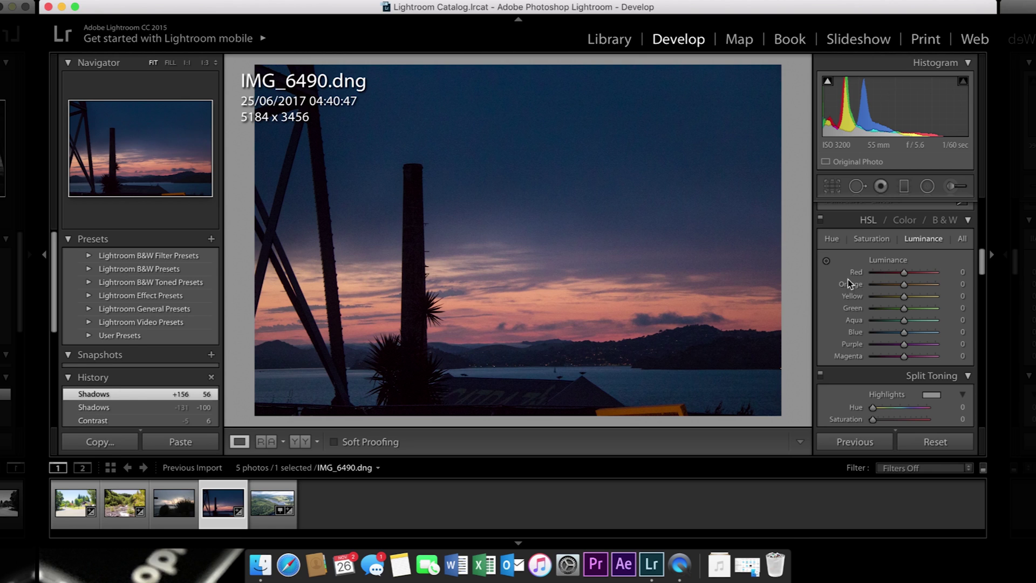
# In HSL, set Orange hue −5 and Green hue −3, and boost Red saturation
pyautogui.click(835, 240)
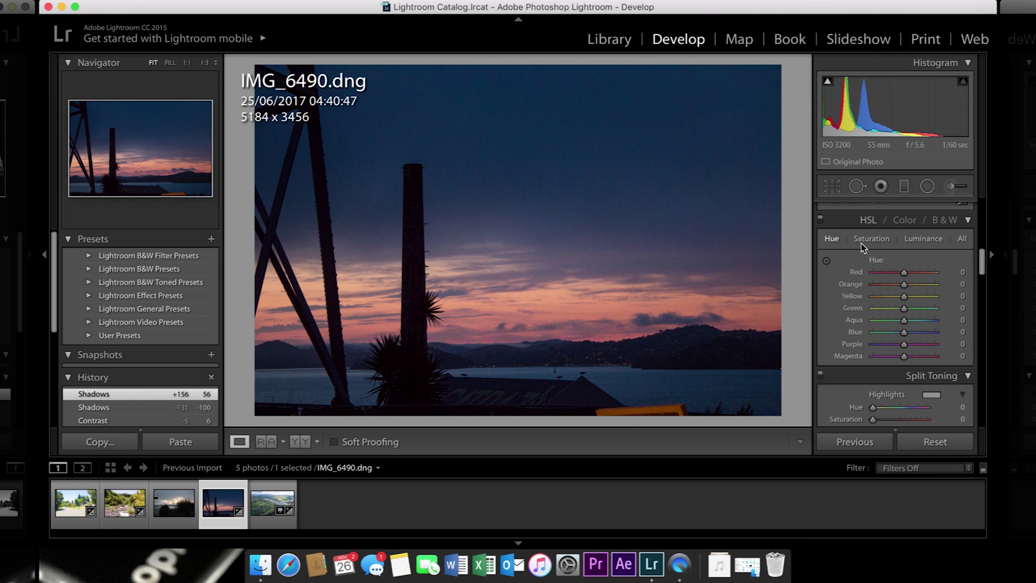
pyautogui.click(905, 286)
pyautogui.moveTo(905, 287); pyautogui.dragTo(905, 293)
pyautogui.moveTo(905, 308); pyautogui.dragTo(902, 308)
pyautogui.click(862, 237)
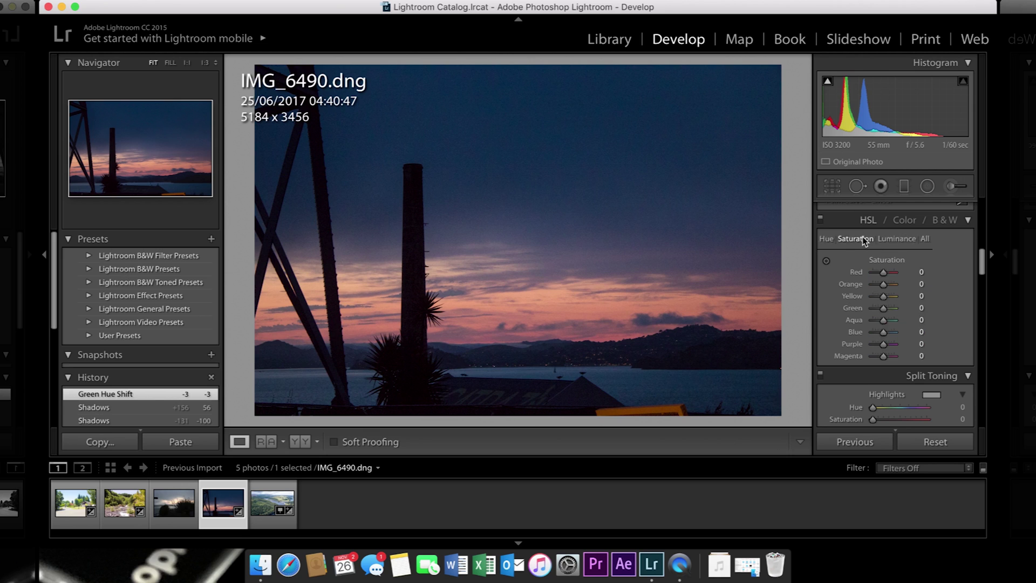
pyautogui.moveTo(904, 272)
pyautogui.mouseDown()
pyautogui.moveTo(928, 276)
pyautogui.moveTo(869, 272)
pyautogui.moveTo(958, 282)
pyautogui.moveTo(905, 275)
pyautogui.mouseUp()
pyautogui.click(920, 239)
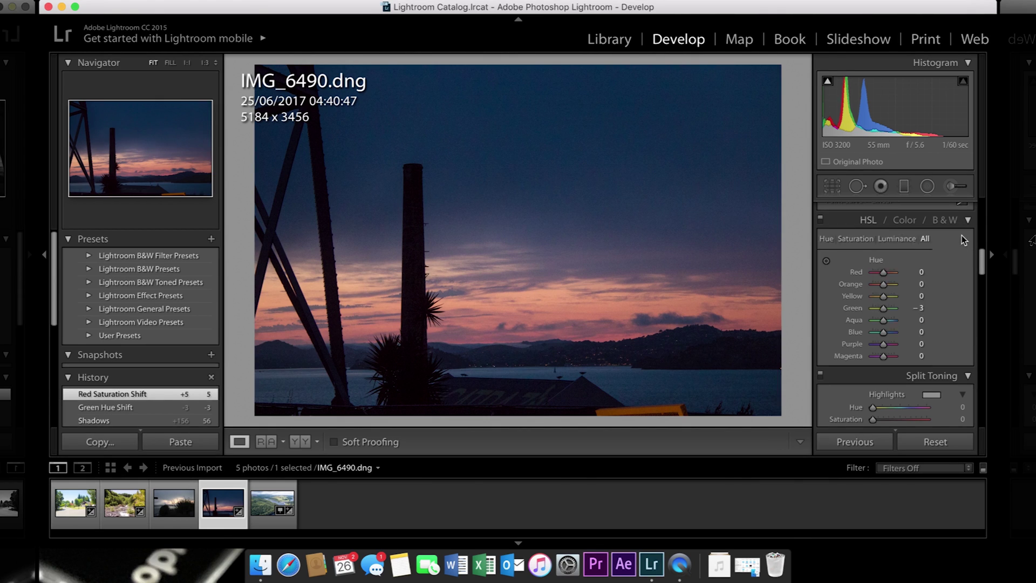
pyautogui.click(961, 238)
# Tint split-toning shadows green, set Balance to −100, then reset shadow saturation to 0
pyautogui.scroll(-3, 919, 314)
pyautogui.scroll(-6, 919, 315)
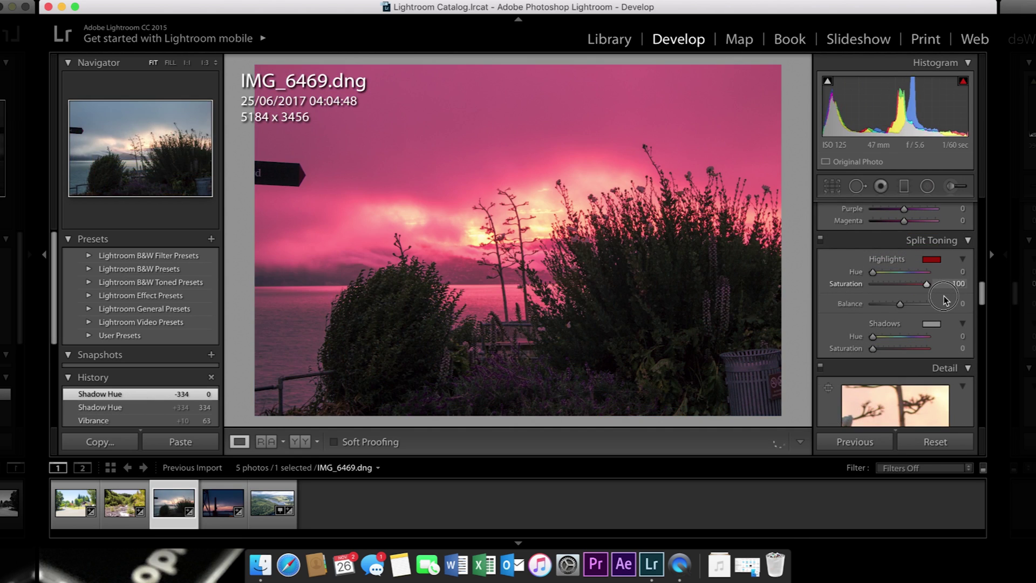
pyautogui.moveTo(937, 348); pyautogui.dragTo(890, 337)
pyautogui.moveTo(873, 348); pyautogui.dragTo(912, 348)
pyautogui.moveTo(898, 307); pyautogui.dragTo(850, 345)
pyautogui.doubleClick(848, 348)
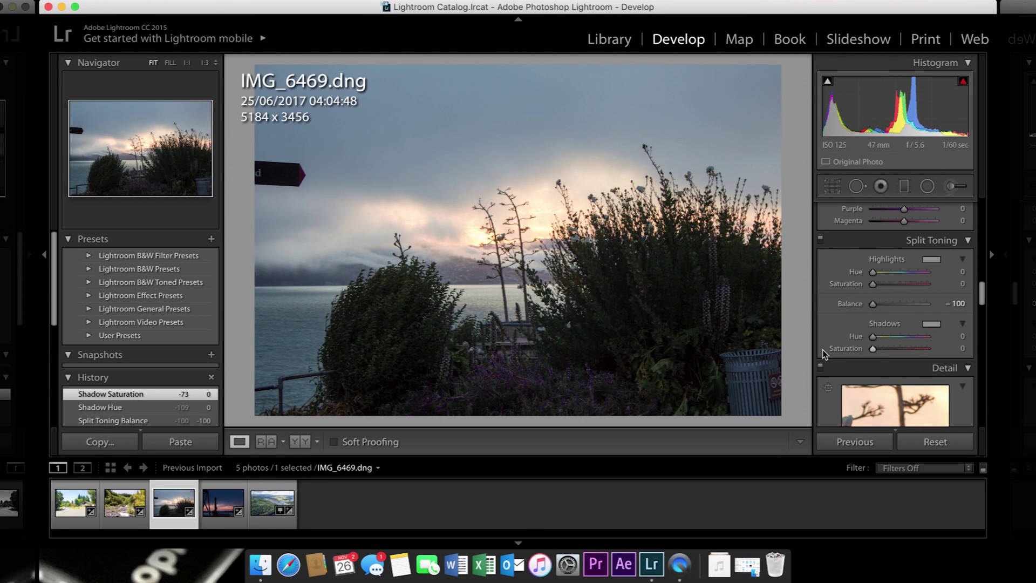
# Zoom IMG_6469 to 1:1 and try sharpening Amount and Masking values on the flowers
pyautogui.scroll(-5, 846, 345)
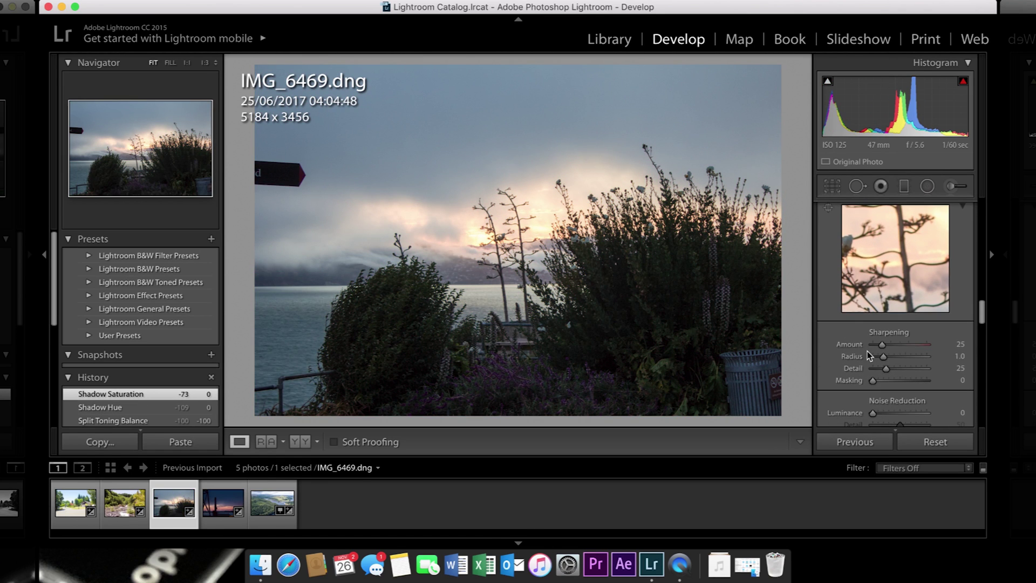
pyautogui.click(612, 227)
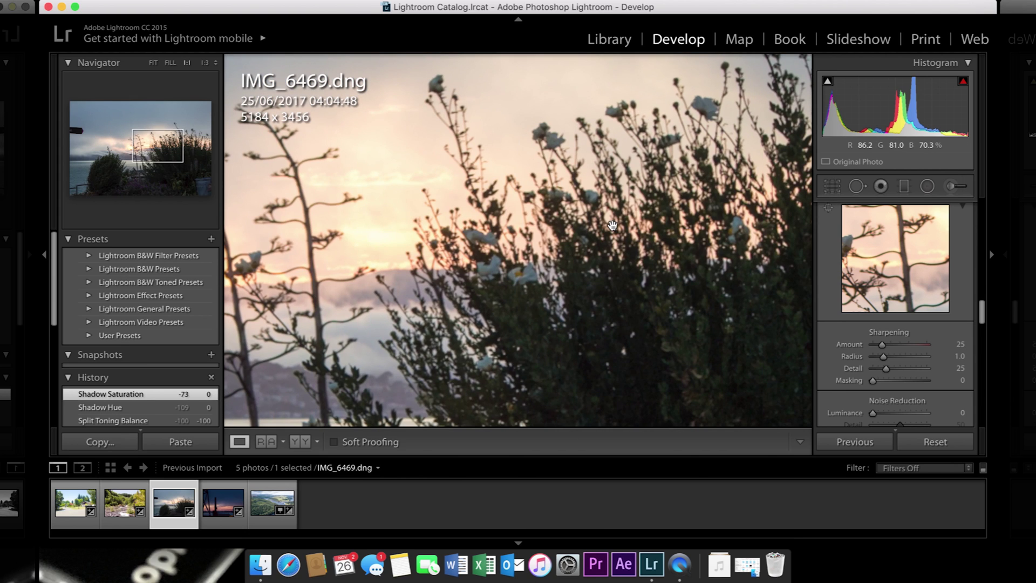
pyautogui.moveTo(881, 345); pyautogui.dragTo(983, 347)
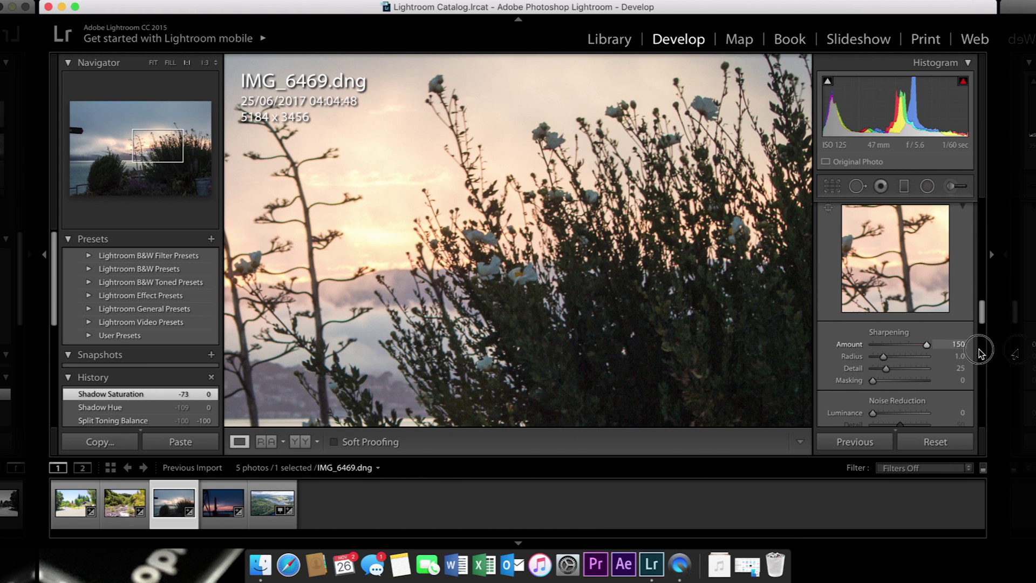
pyautogui.moveTo(876, 383); pyautogui.dragTo(917, 381)
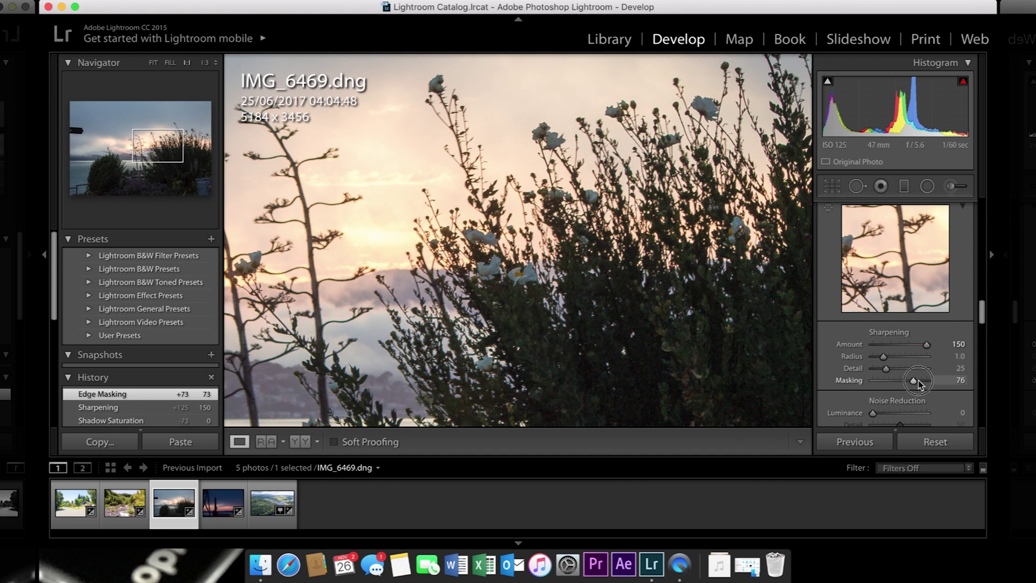
pyautogui.moveTo(926, 344); pyautogui.dragTo(895, 346)
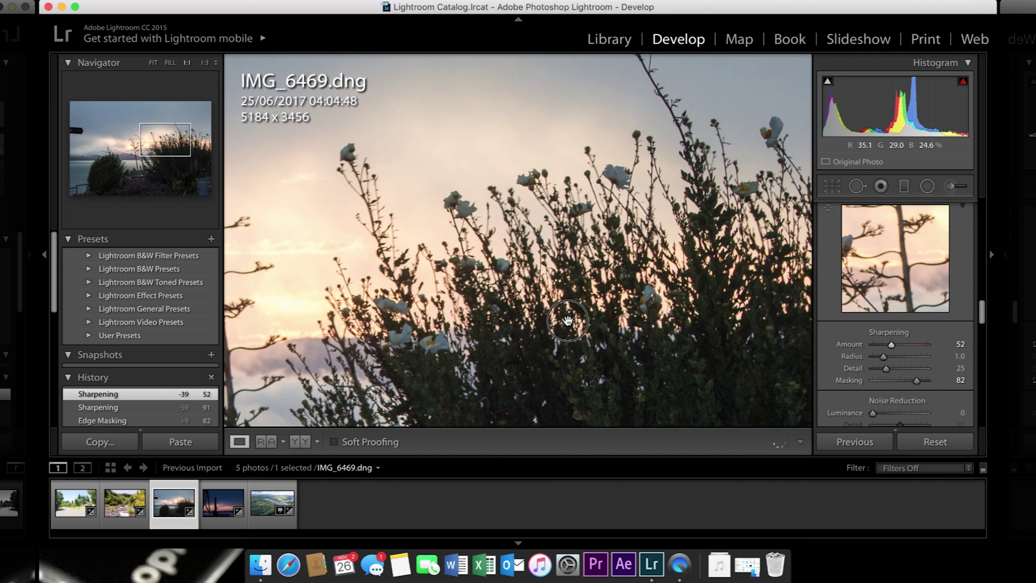
pyautogui.moveTo(626, 97); pyautogui.dragTo(617, 177)
# At 3:1, settle on sharpening Amount 38 and Masking 51, then return to the whole-photo view
pyautogui.press('super+equal')
pyautogui.press('super+equal')
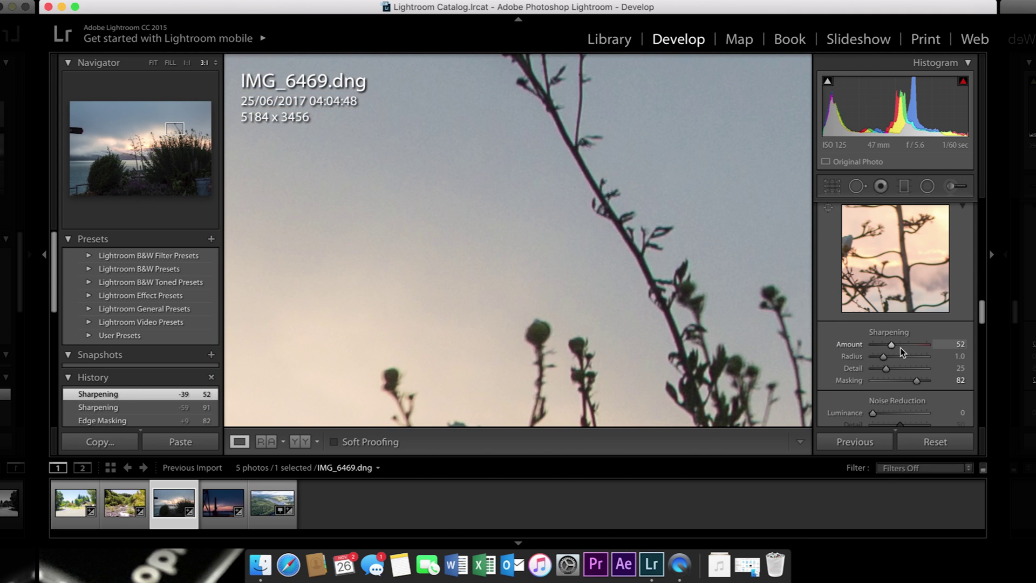
pyautogui.moveTo(903, 352); pyautogui.dragTo(887, 345)
pyautogui.moveTo(917, 381)
pyautogui.mouseDown()
pyautogui.moveTo(854, 384)
pyautogui.moveTo(900, 381)
pyautogui.mouseUp()
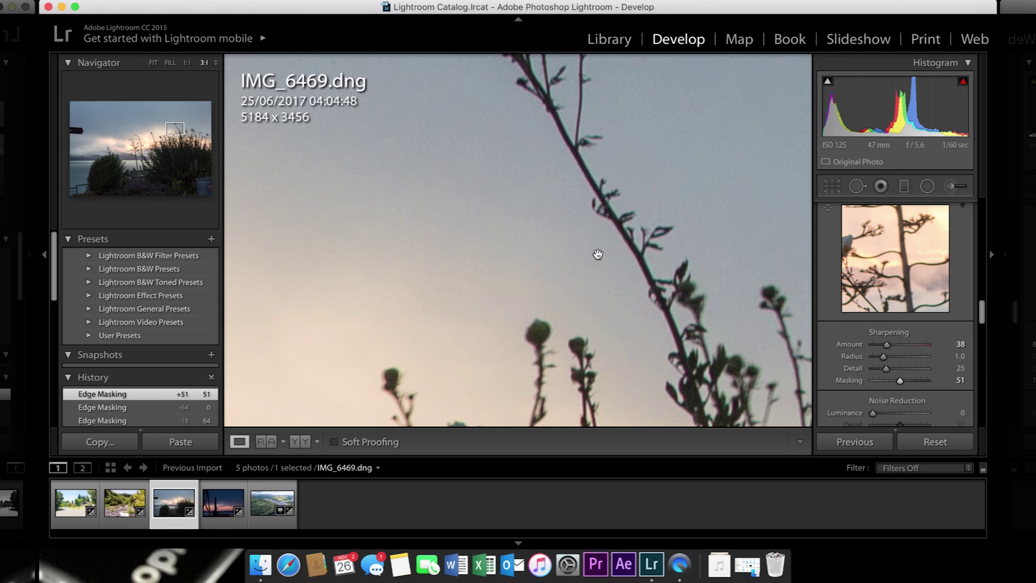
pyautogui.click(598, 256)
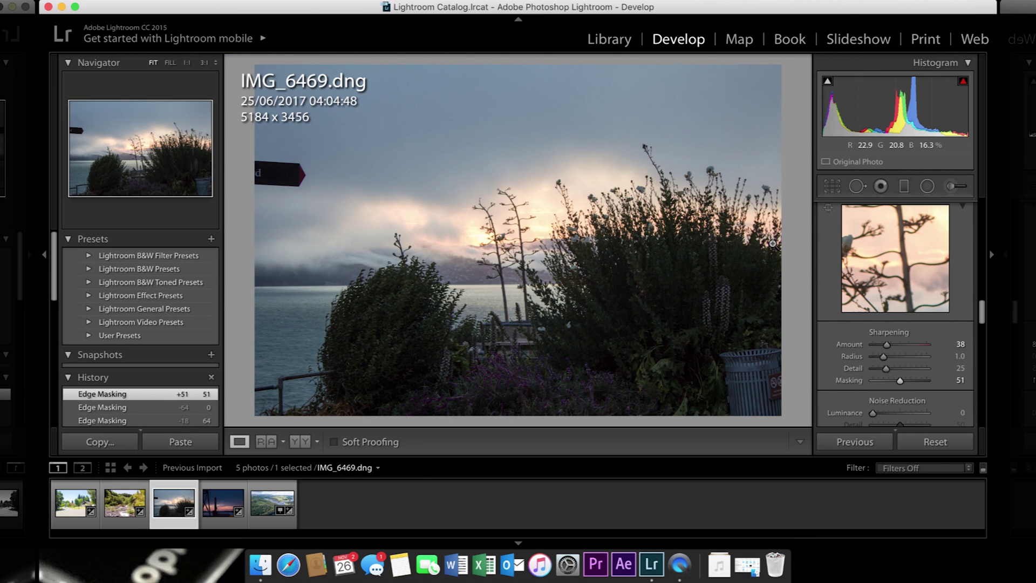
pyautogui.scroll(-5, 879, 356)
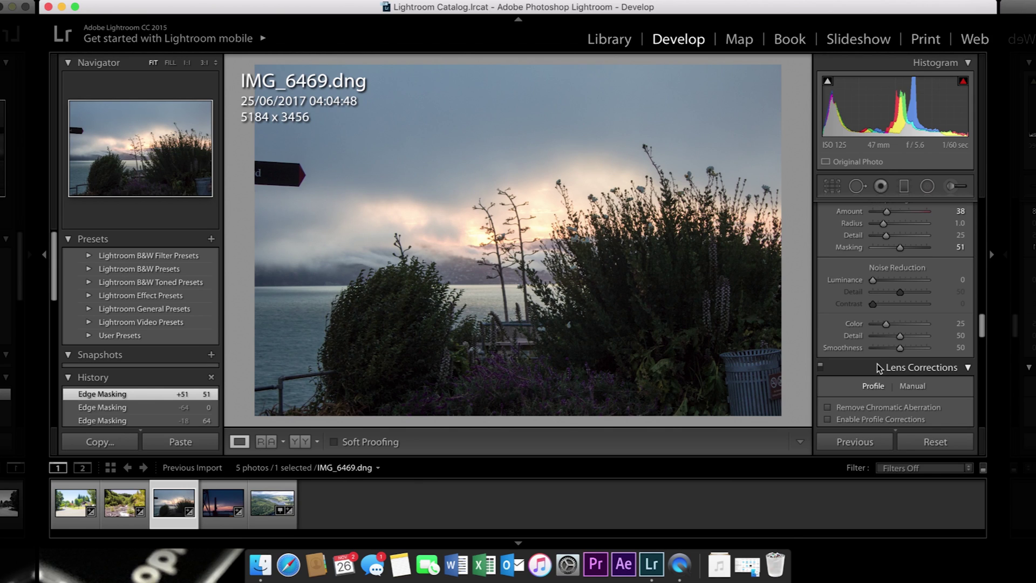
pyautogui.click(878, 368)
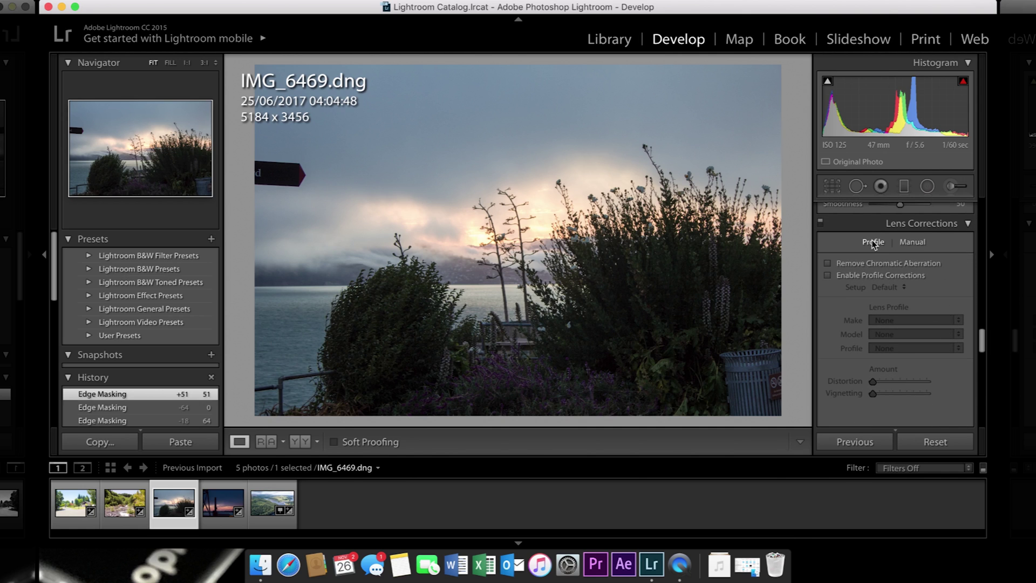
# Enable Canon EF-S 18-55mm lens profile corrections with Distortion and Vignetting at 100
pyautogui.click(920, 248)
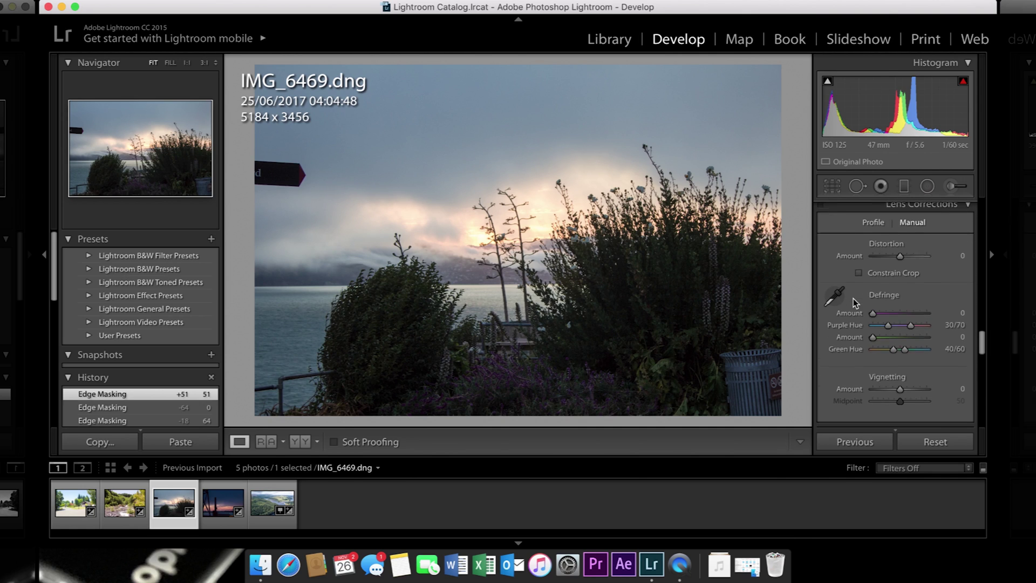
pyautogui.click(873, 219)
pyautogui.click(828, 254)
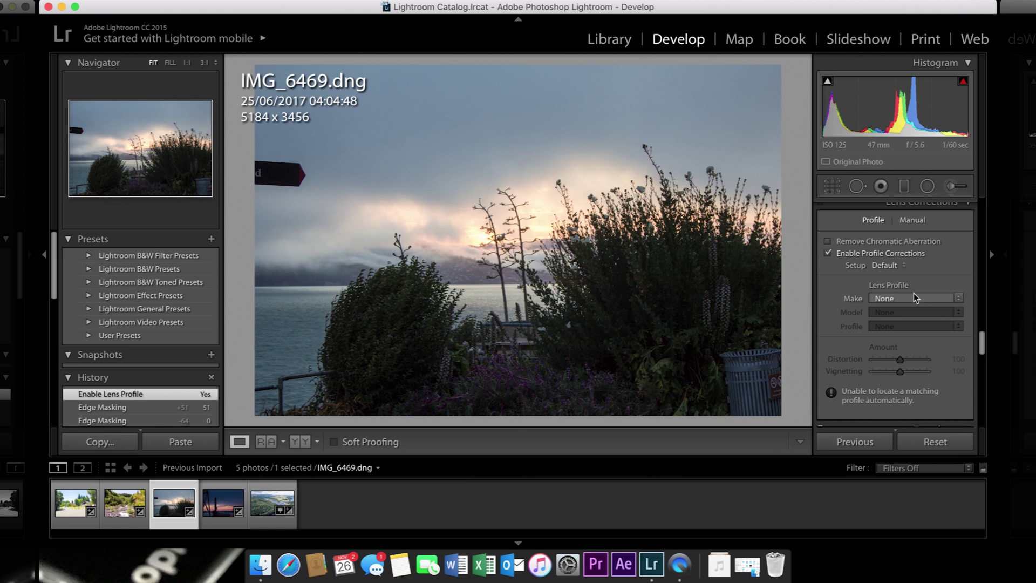
pyautogui.click(917, 298)
pyautogui.click(907, 332)
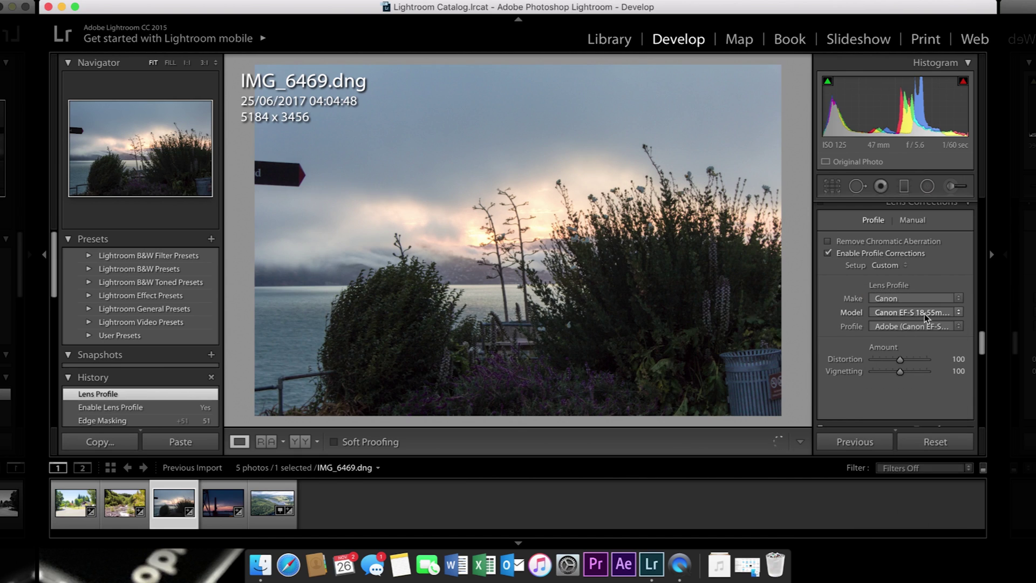
pyautogui.scroll(-3, 849, 323)
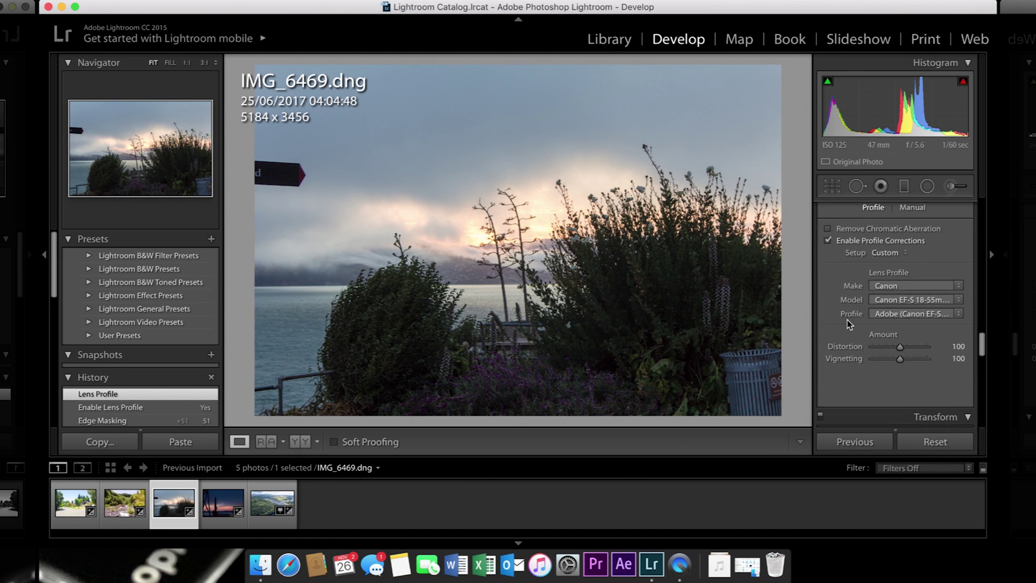
pyautogui.scroll(-1, 847, 324)
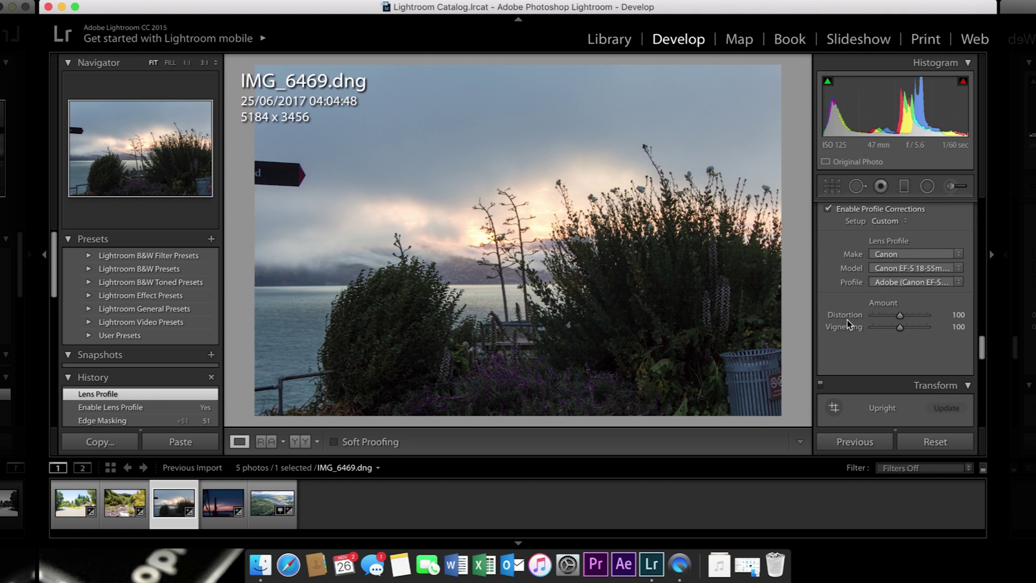
pyautogui.scroll(3, 849, 324)
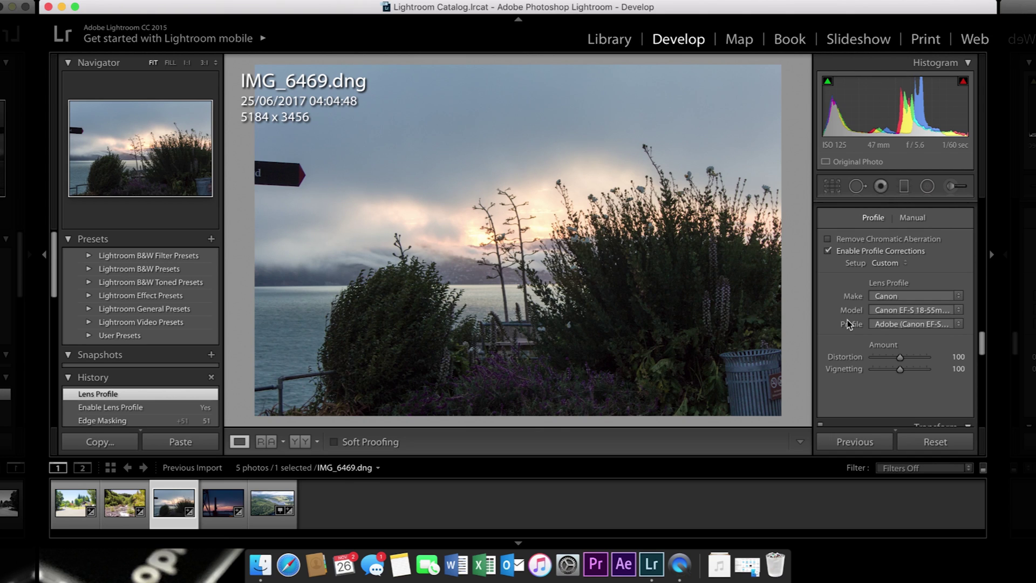
# Set IMG_6469 to export to the Desktop with the file renamed to Lake
pyautogui.click(142, 1)
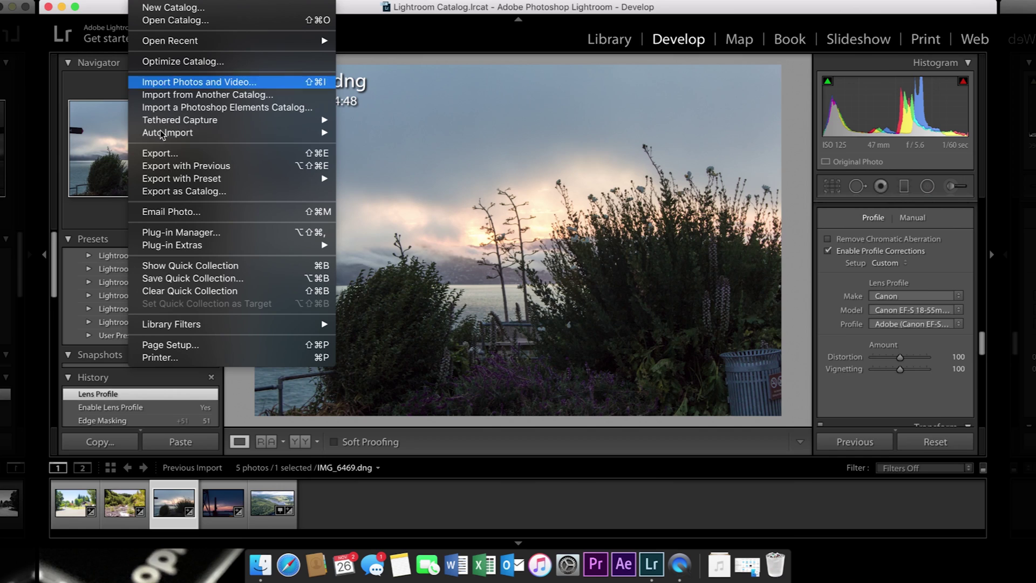
pyautogui.click(178, 156)
pyautogui.click(741, 154)
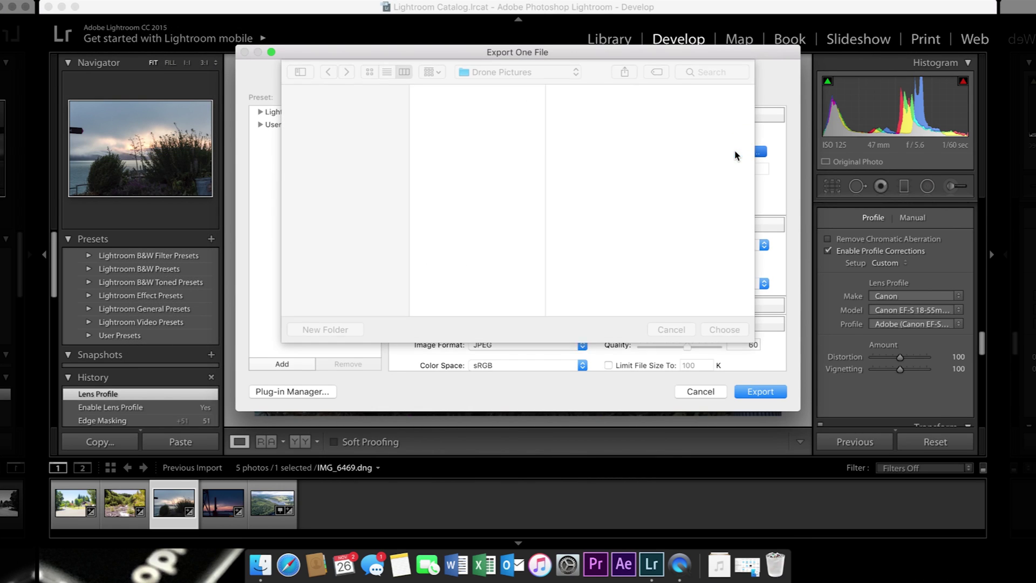
pyautogui.click(343, 197)
pyautogui.click(724, 329)
pyautogui.click(594, 245)
pyautogui.click(594, 348)
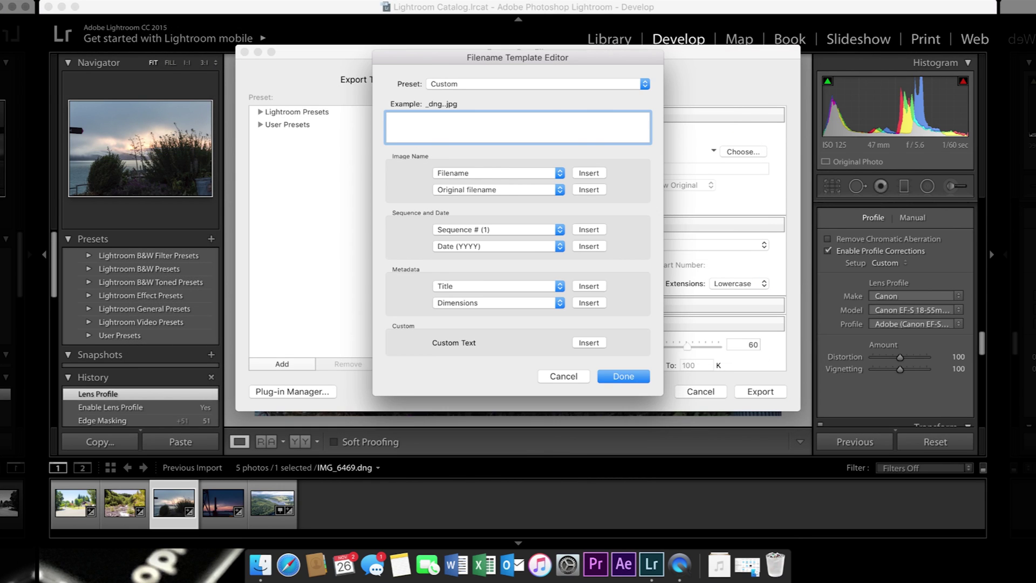
pyautogui.press('Return')
# Export as JPEG at quality 60 in sRGB, without a file size limit or resizing
pyautogui.scroll(-3, 502, 259)
pyautogui.click(499, 258)
pyautogui.click(499, 258)
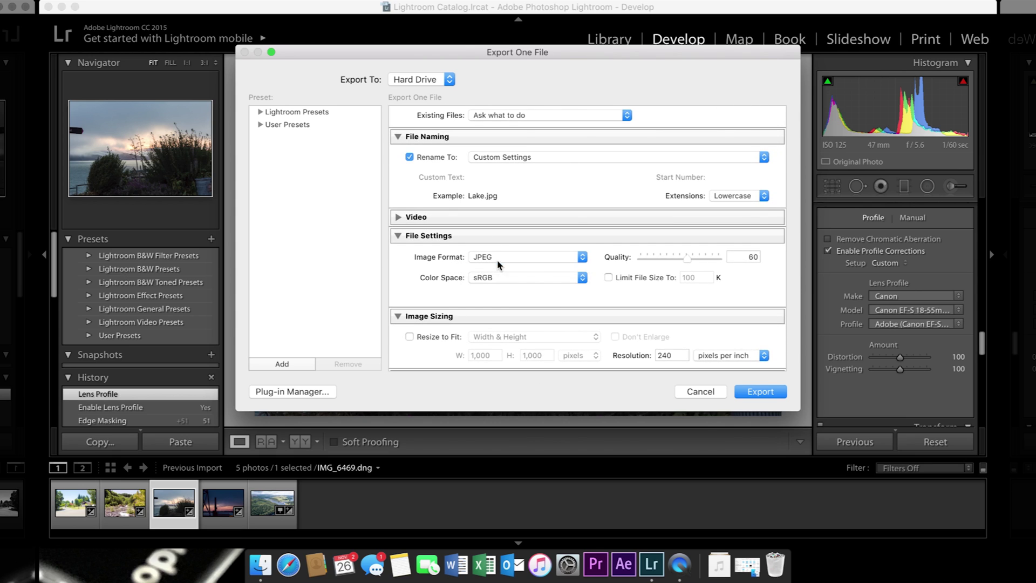
pyautogui.click(609, 278)
pyautogui.click(609, 278)
pyautogui.scroll(-3, 456, 322)
pyautogui.click(410, 272)
pyautogui.click(410, 272)
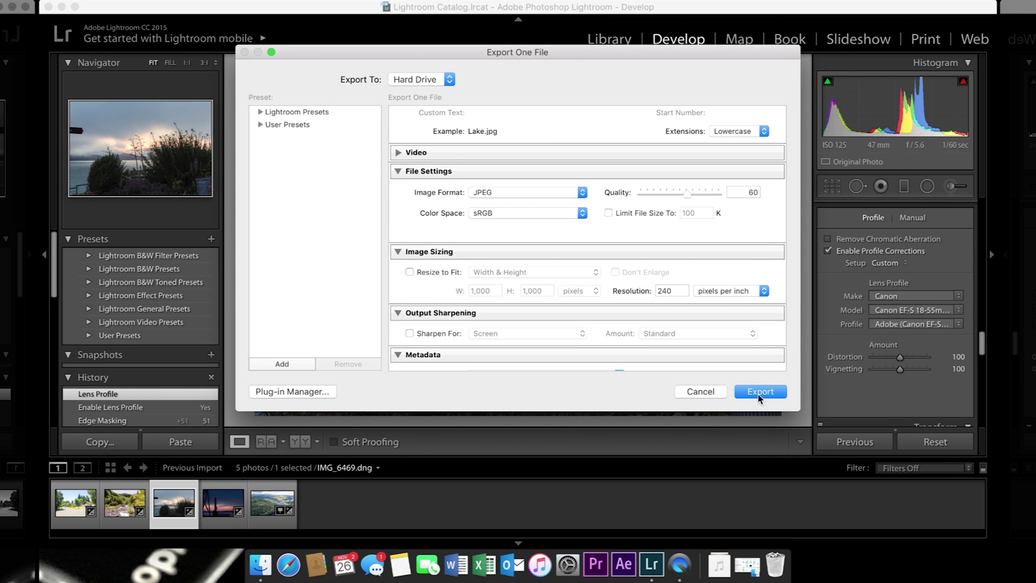
pyautogui.click(760, 391)
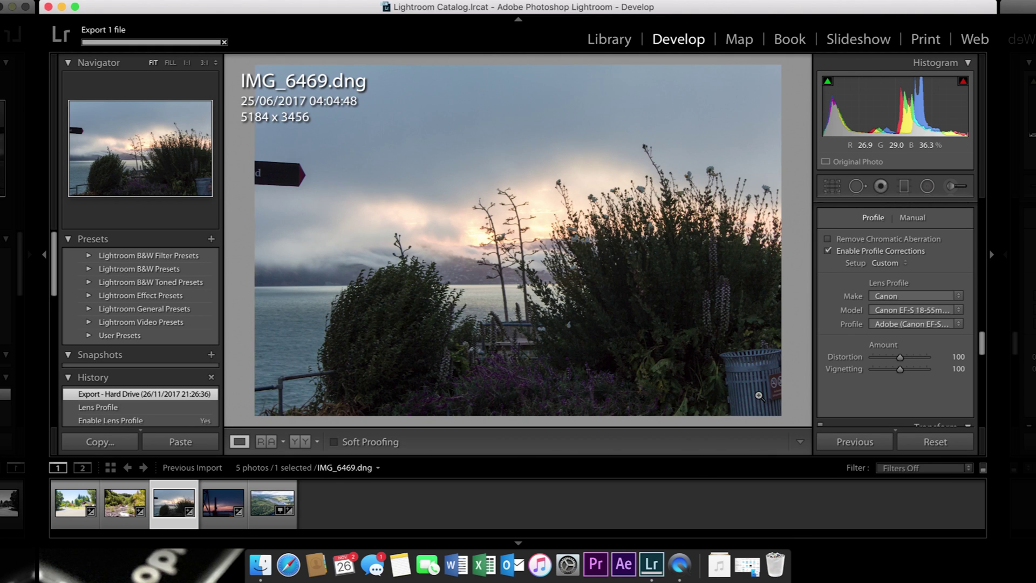